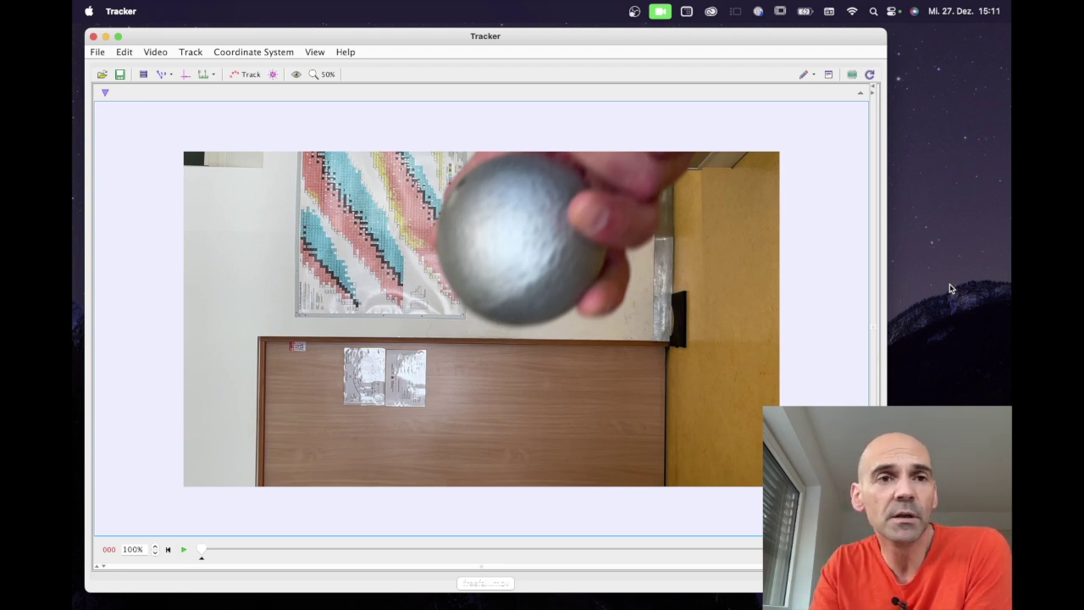
- Rotate the sideways ball video upright with a new rotation filter and jump to a frame late in the clip
click(157, 51)
mouse_move(187, 203)
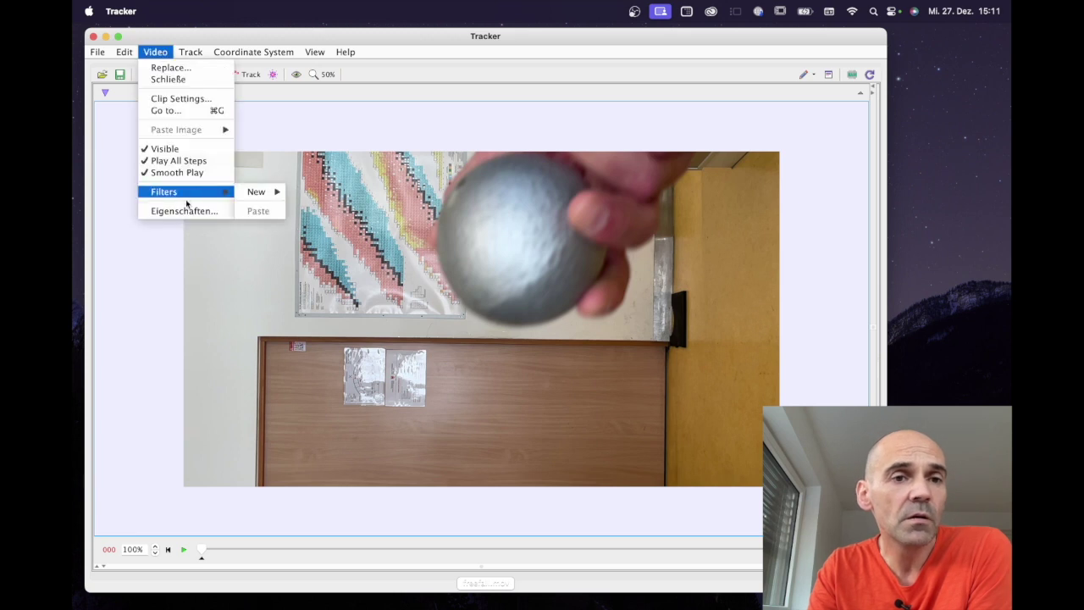
mouse_move(259, 191)
click(357, 325)
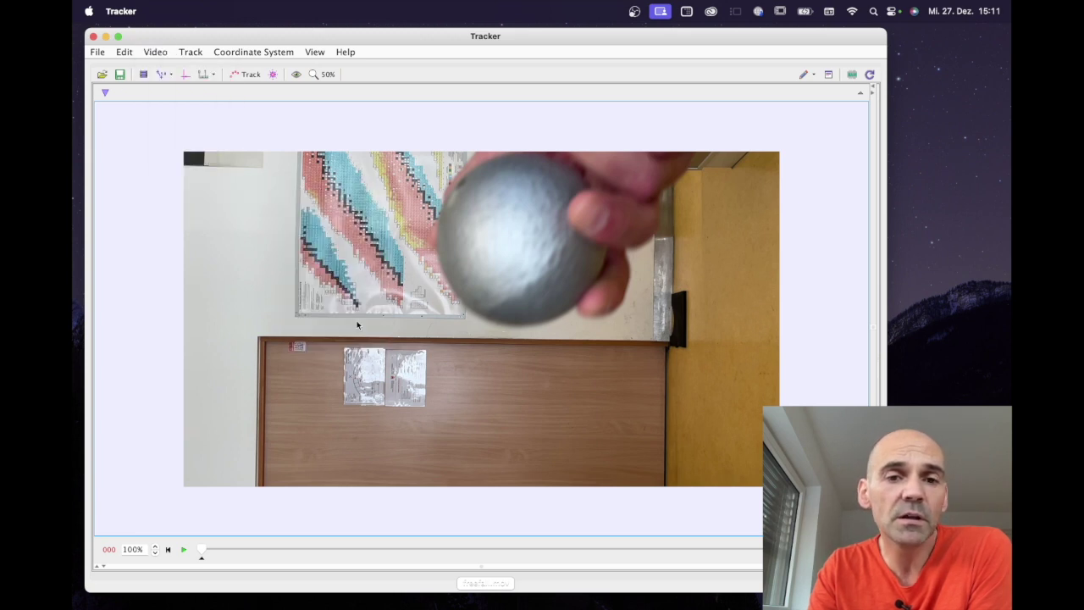
click(534, 305)
click(571, 352)
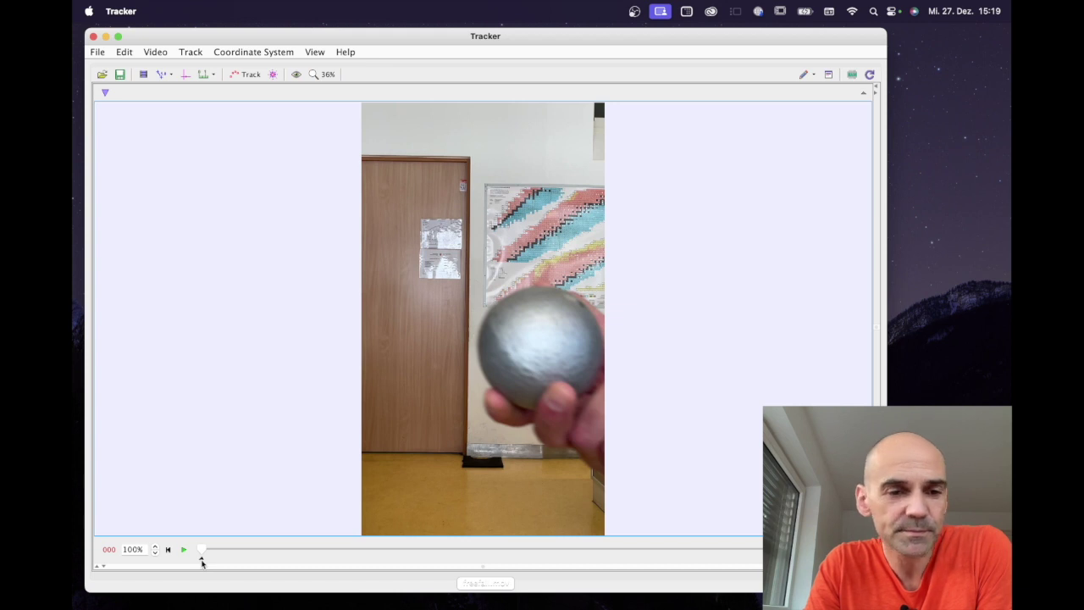
click(708, 548)
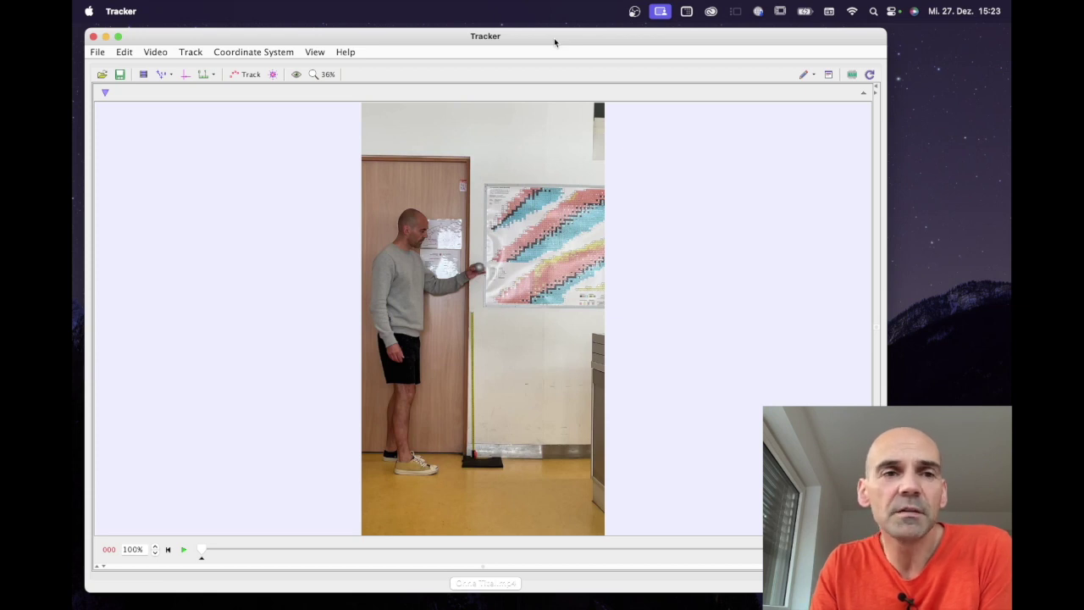
- Add a calibration stick and place its ends on the upper and lower ends of the yellow measuring tape at 100% zoom
click(171, 76)
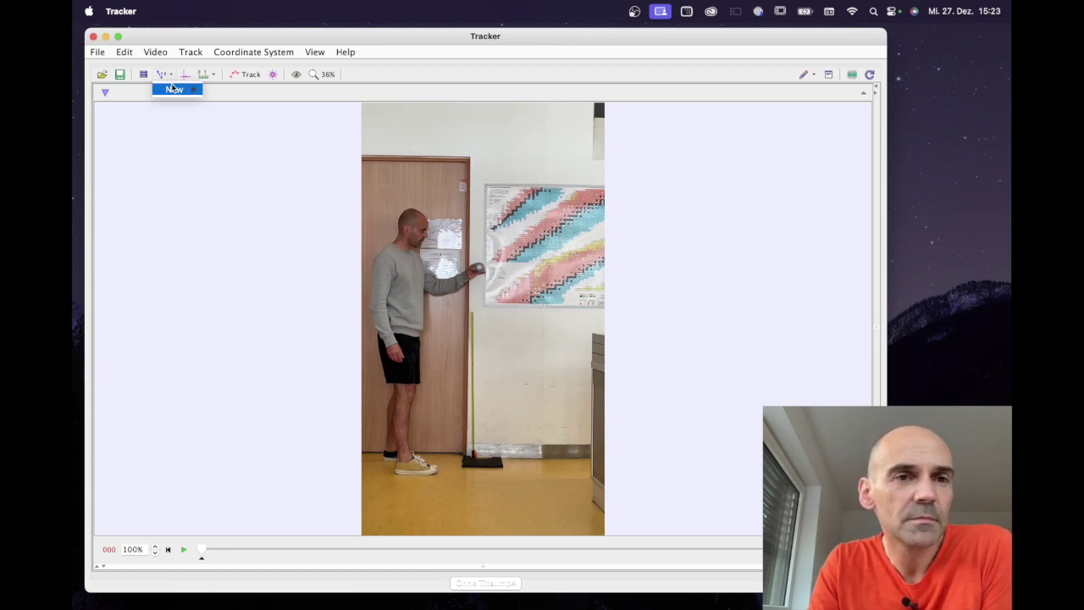
mouse_move(174, 89)
click(230, 90)
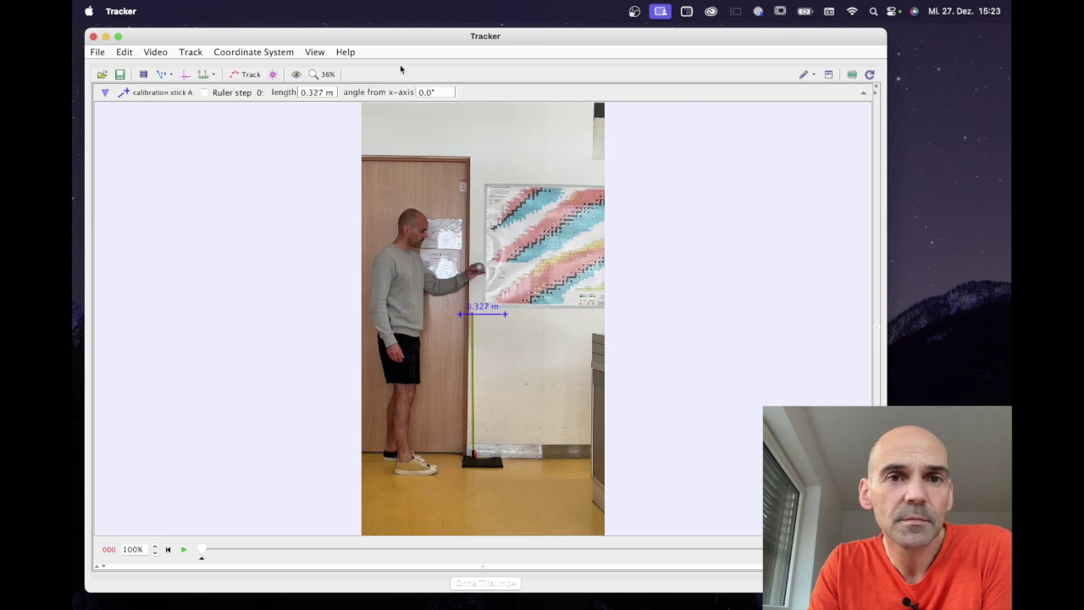
click(330, 74)
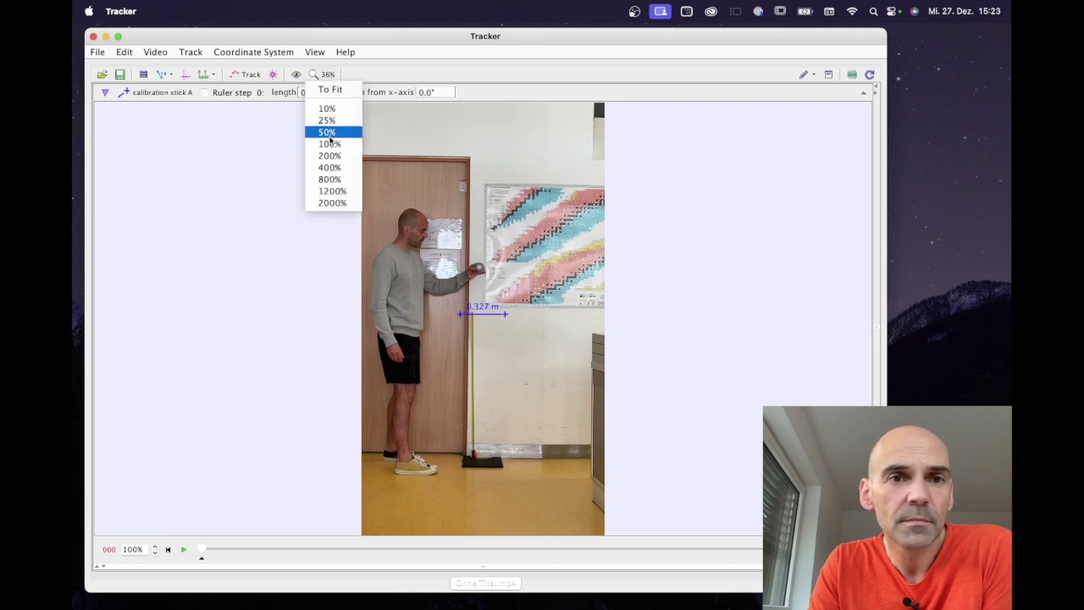
click(329, 144)
drag(415, 309, 449, 304)
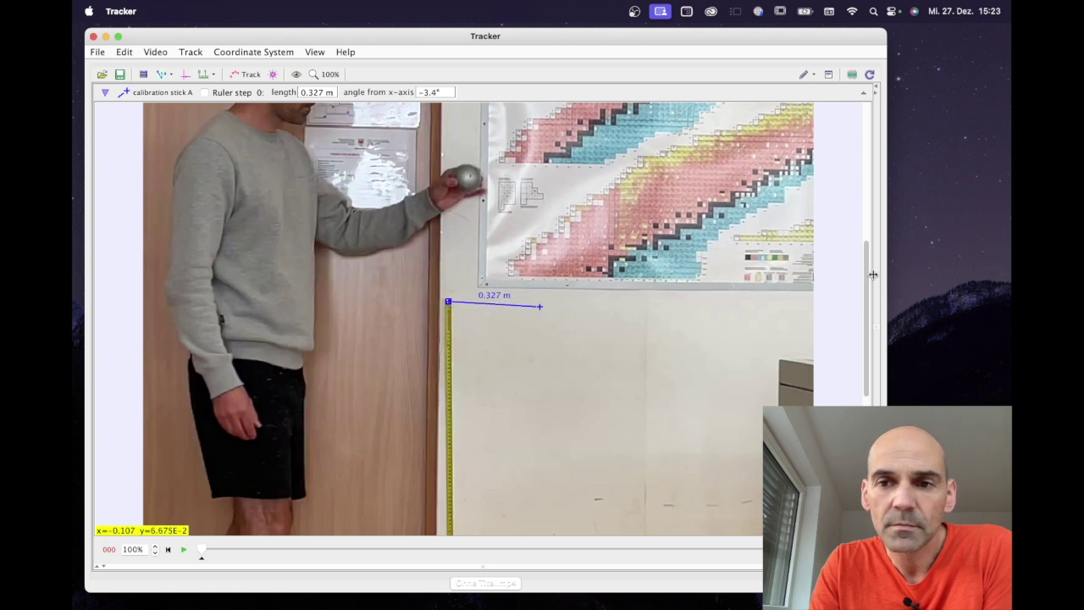
drag(868, 275, 869, 339)
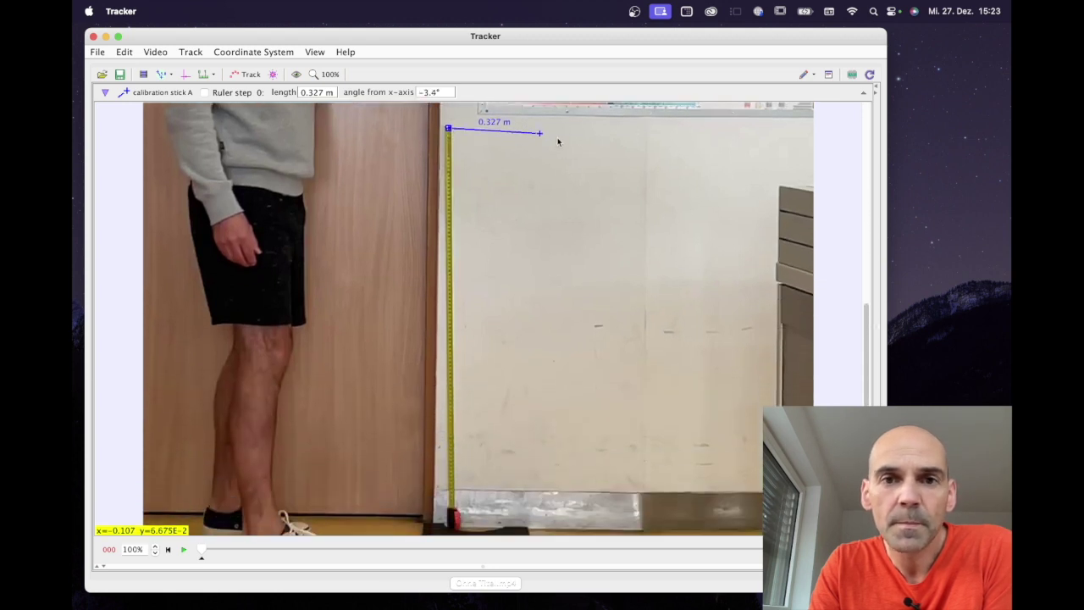
drag(540, 133, 452, 510)
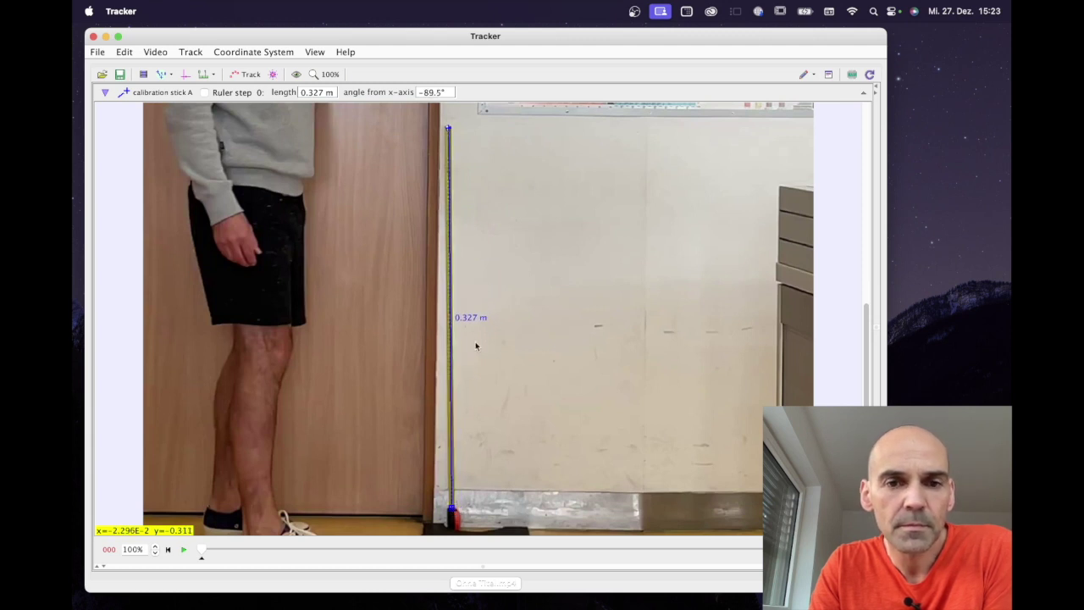
- Set the calibration stick's length to 1 m and hide the stick
click(469, 315)
text(1m)
key(Return)
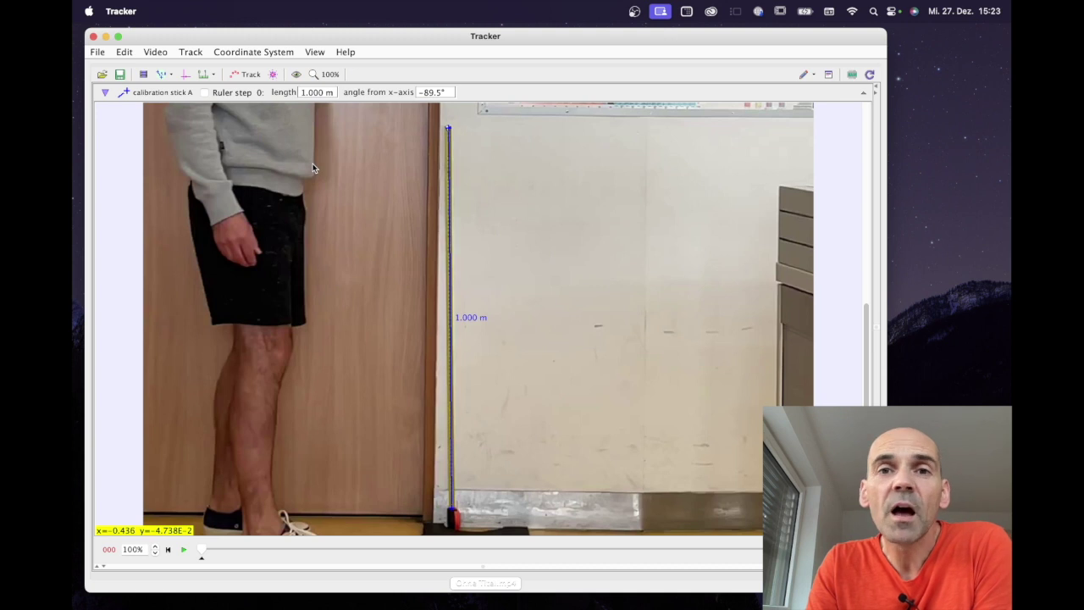
click(172, 74)
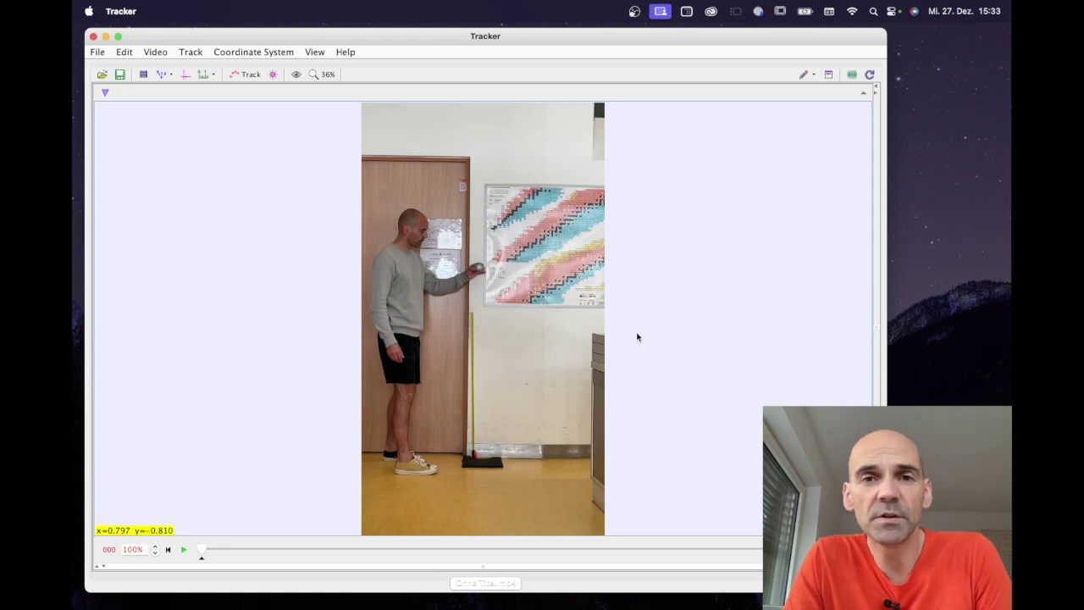
- Show the coordinate axes and play the video up to frame 155, where the ball leaves the hand
click(186, 74)
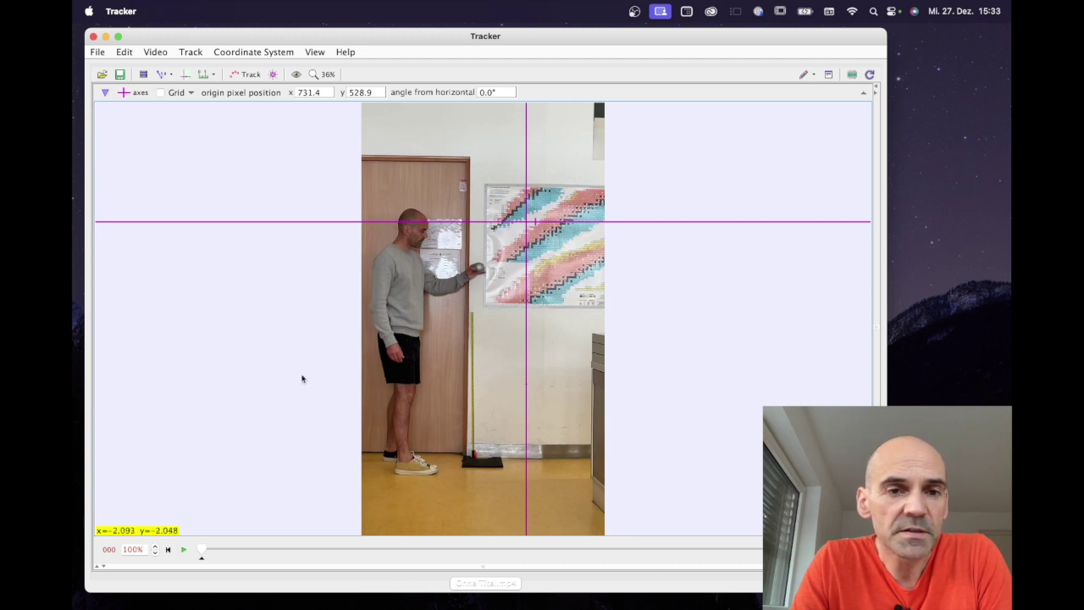
click(325, 78)
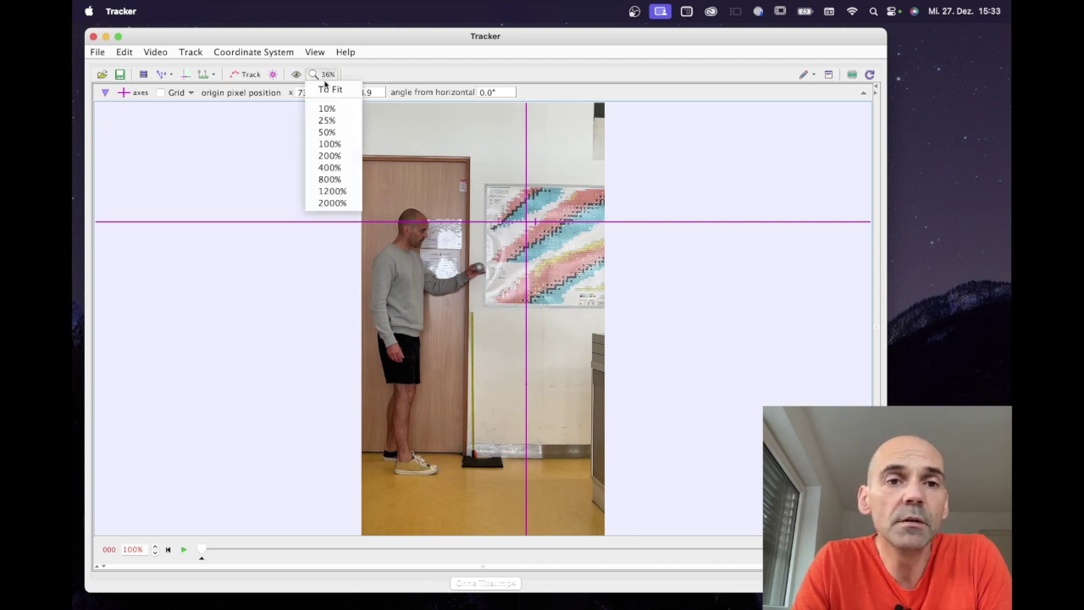
click(335, 146)
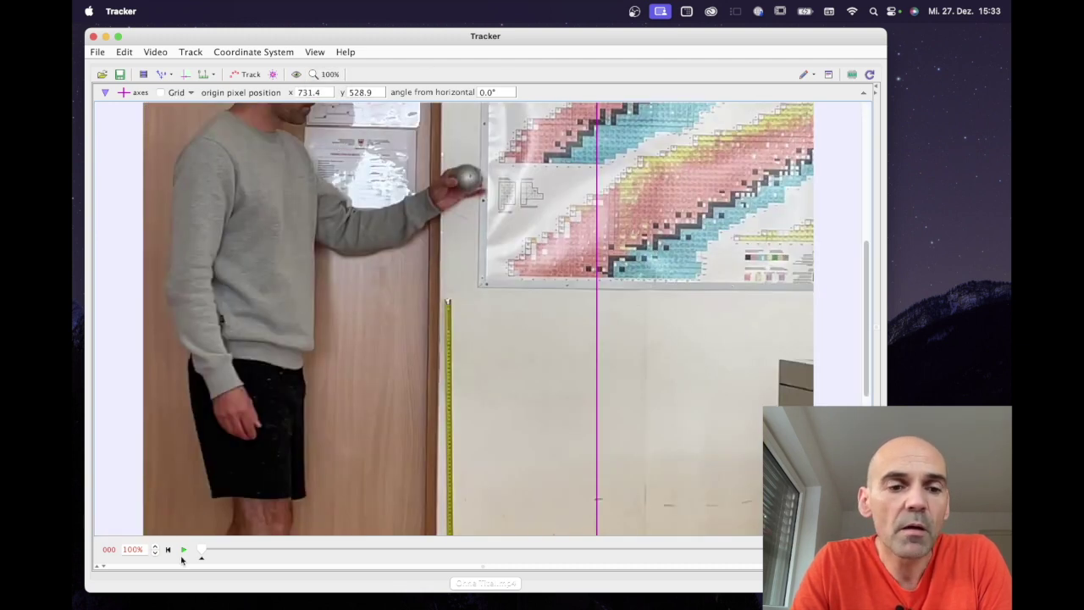
click(184, 549)
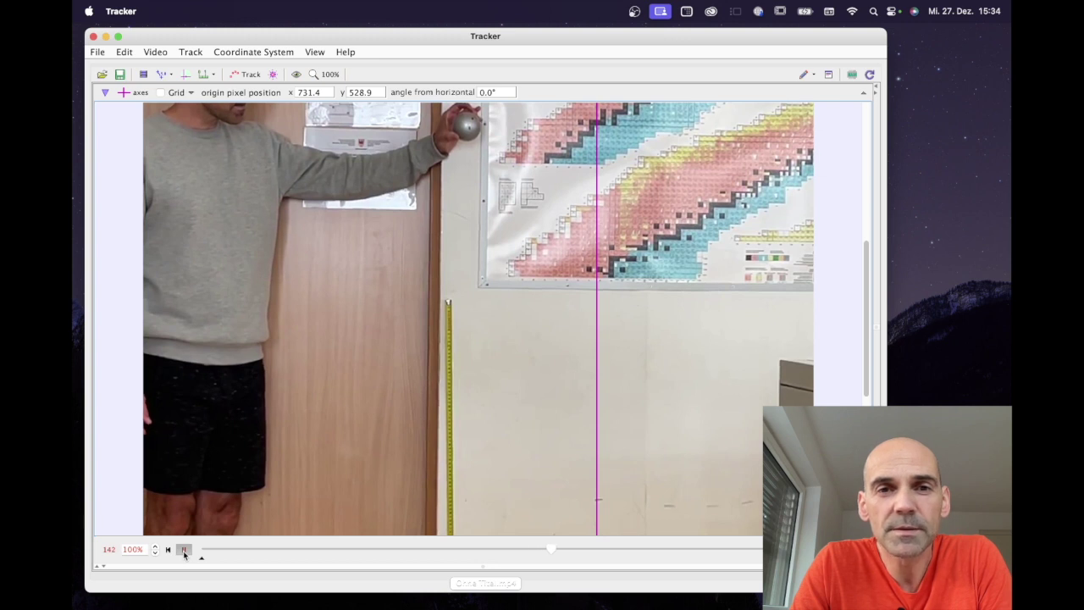
click(185, 552)
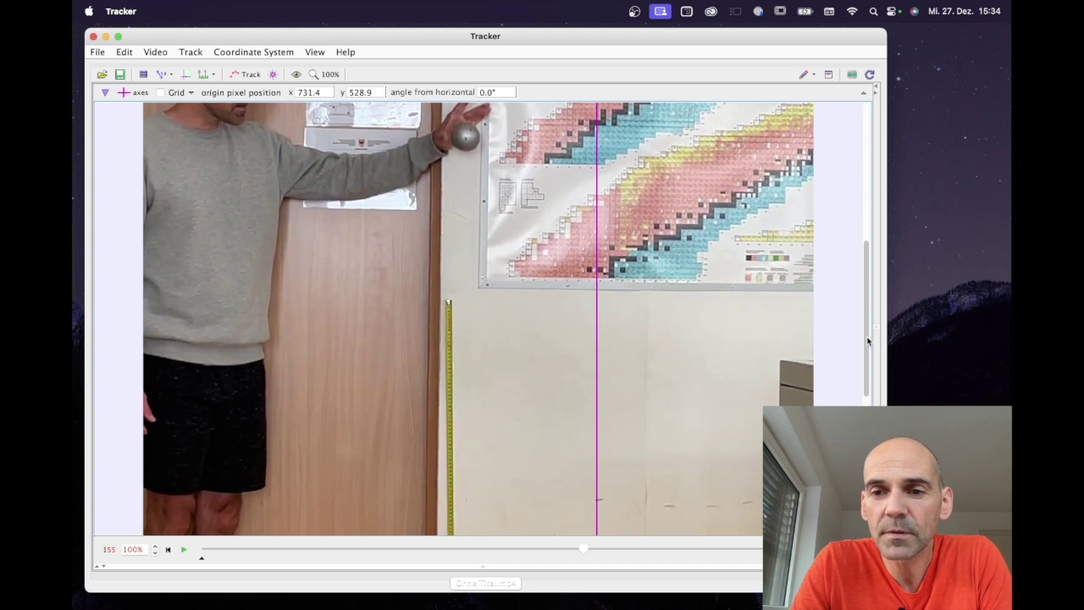
- Place the axes' origin on the centre of the released ball, at pixel position x 521.0, y 665.0
drag(867, 341, 870, 318)
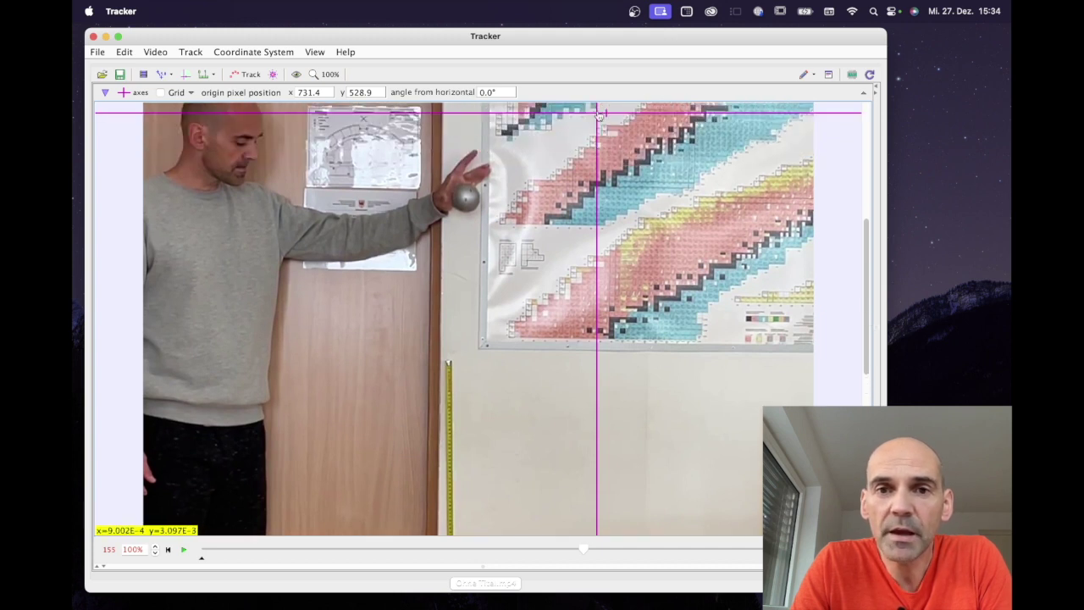
drag(599, 115, 467, 199)
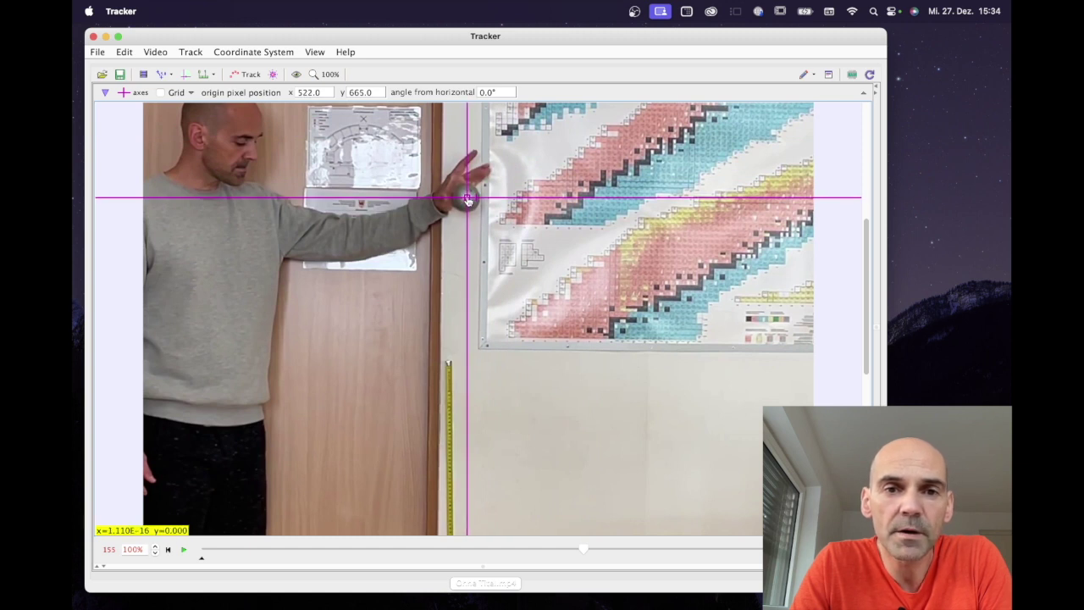
key(Left)
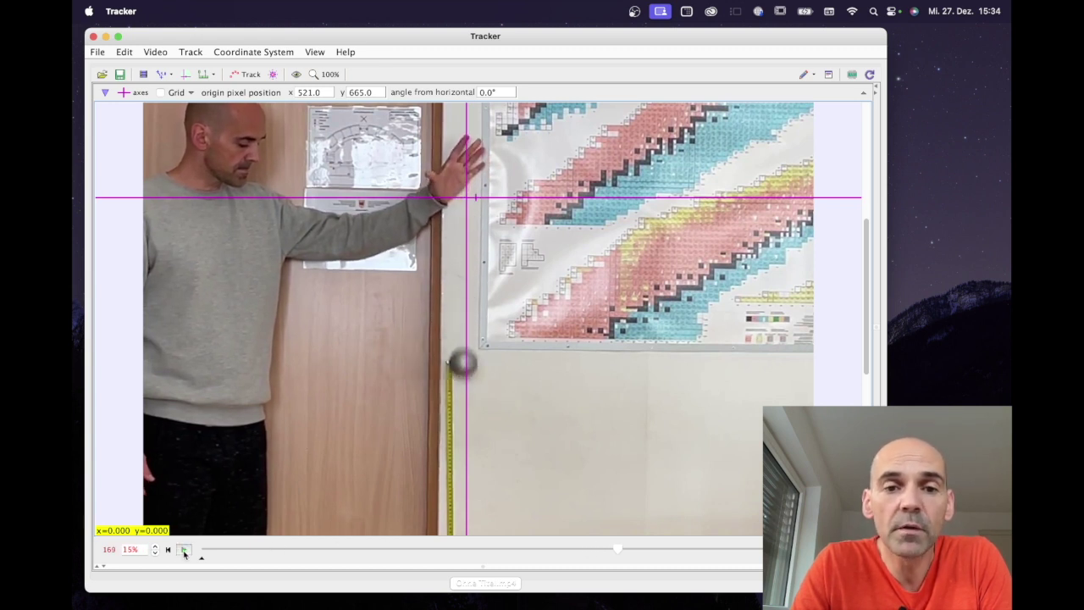
- Advance the video to frame 184 with the ball at the floor mat and set the axes' angle from horizontal to -0.5°
drag(869, 263, 877, 367)
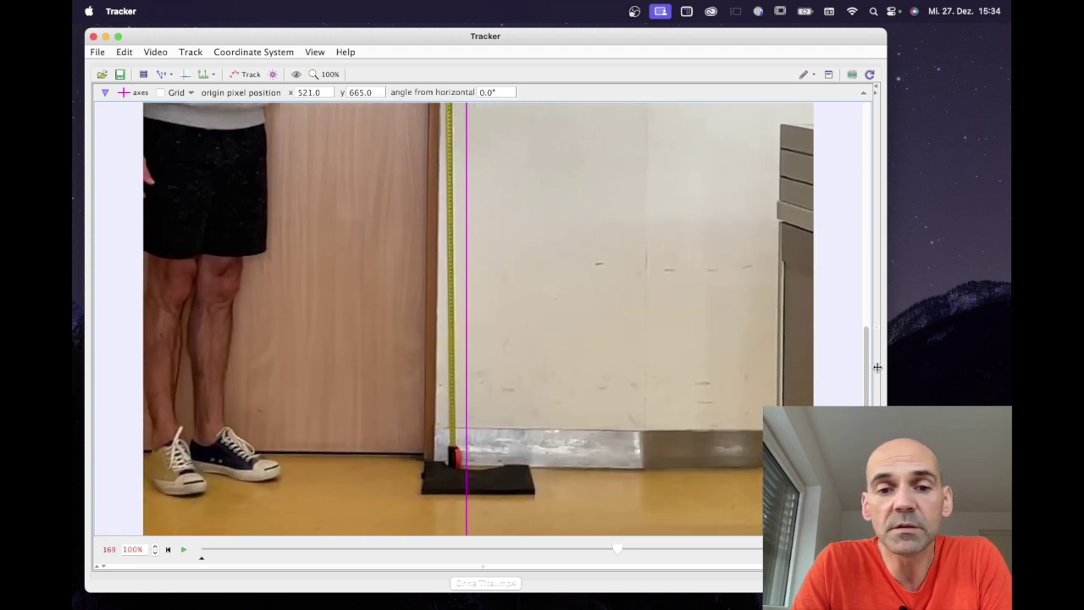
click(182, 550)
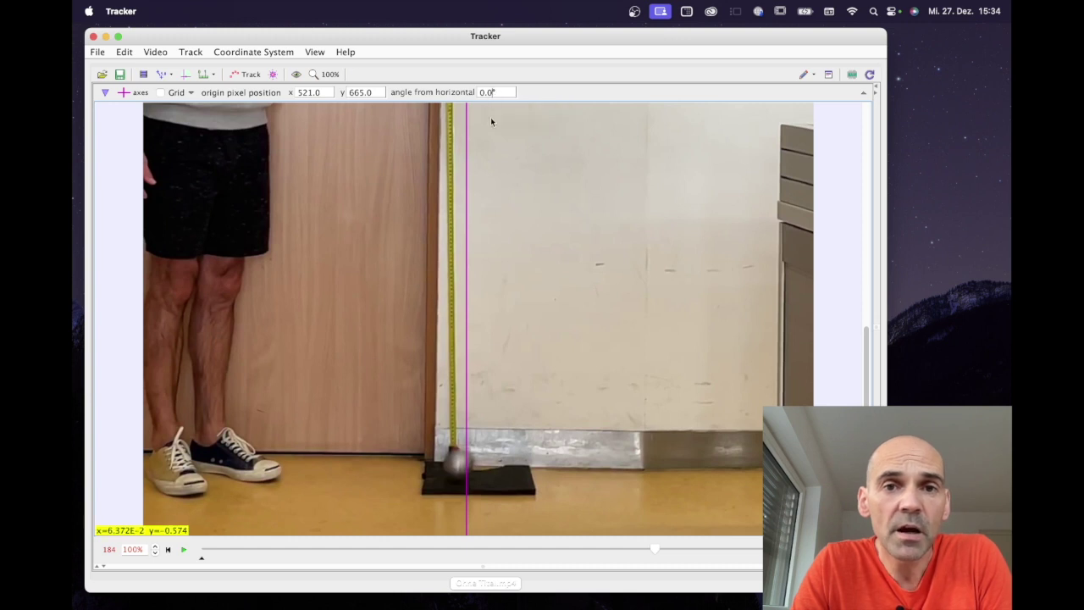
text(0.5)
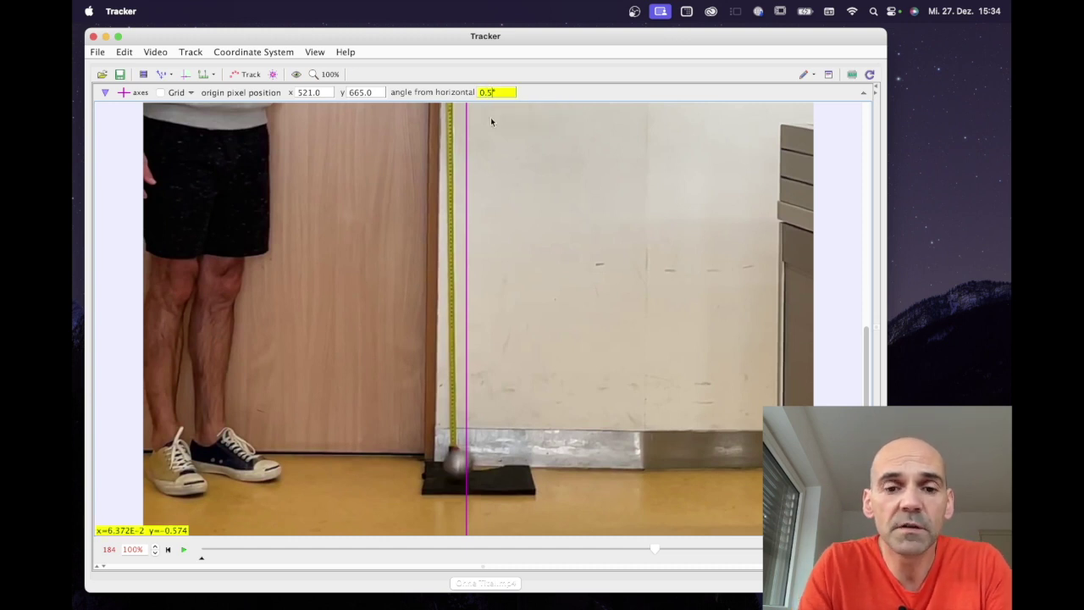
key(Return)
key(Left)
key(Left)
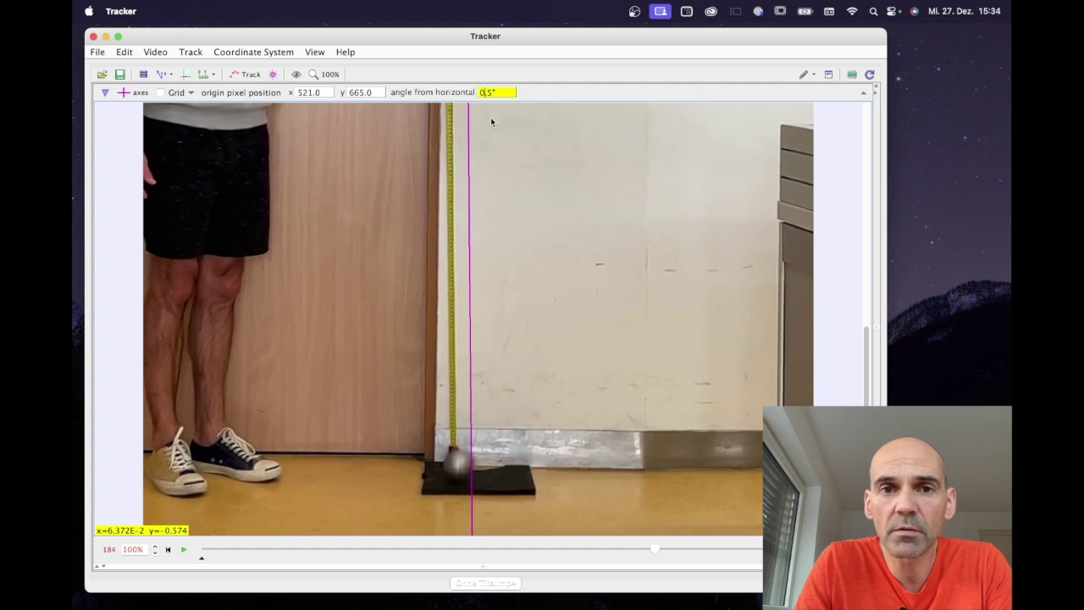
text(-)
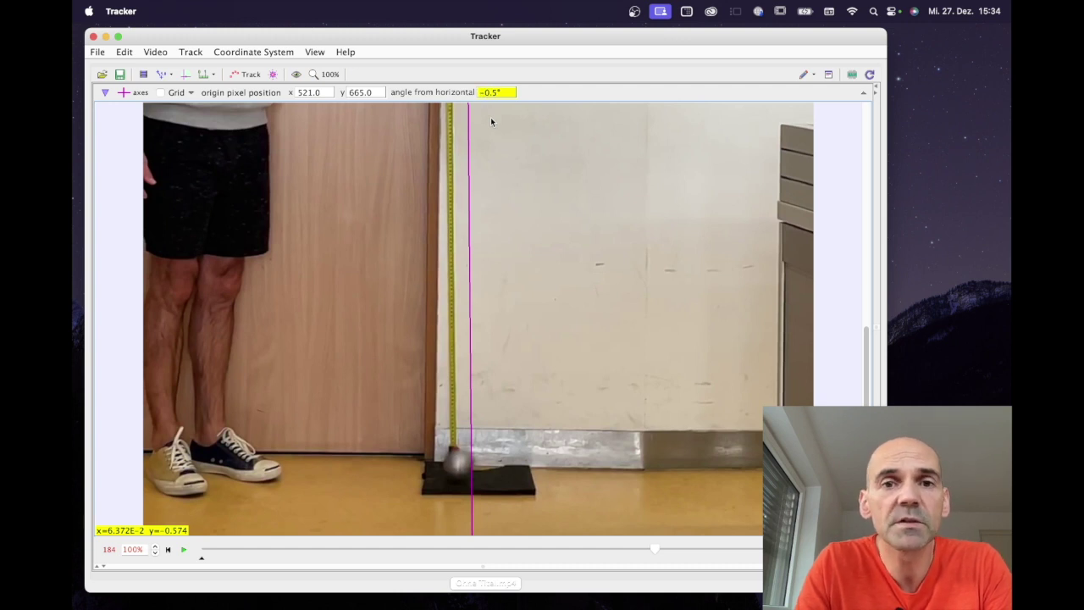
key(Return)
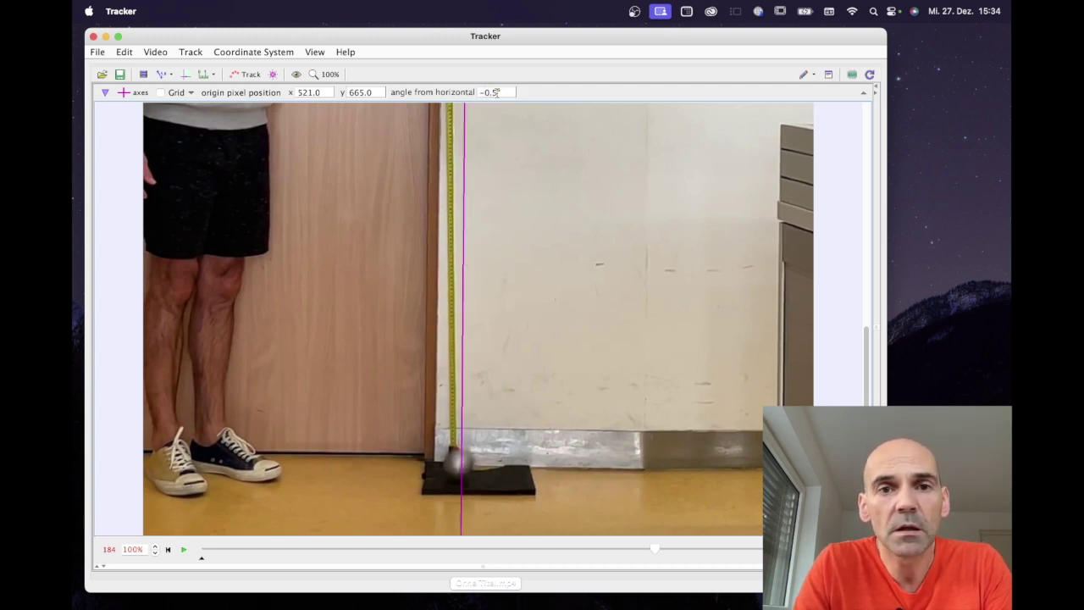
- Set the axes' angle from horizontal to -0.8° to align the vertical axis with the ball's path
click(496, 93)
key(BackSpace)
text(8)
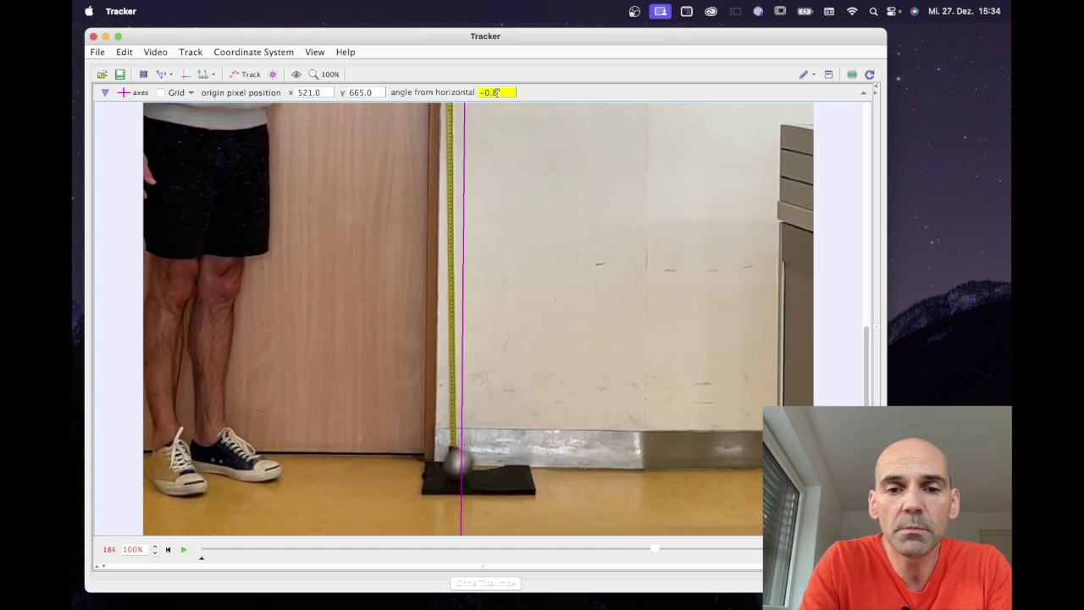
key(Return)
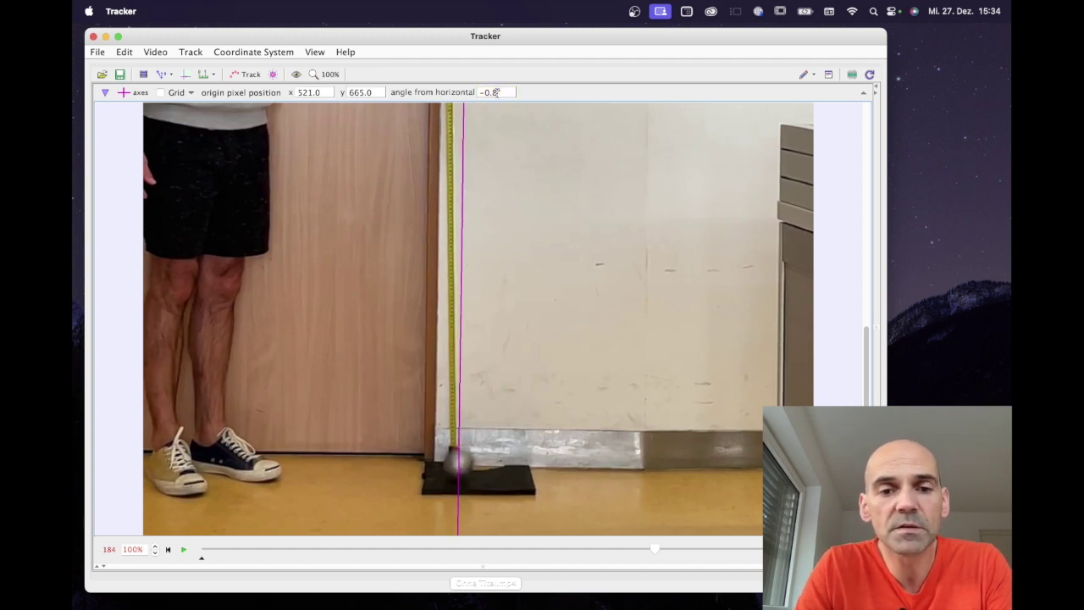
- Return the video to its first frame and replay it to check the fall against the tilted axes
click(168, 550)
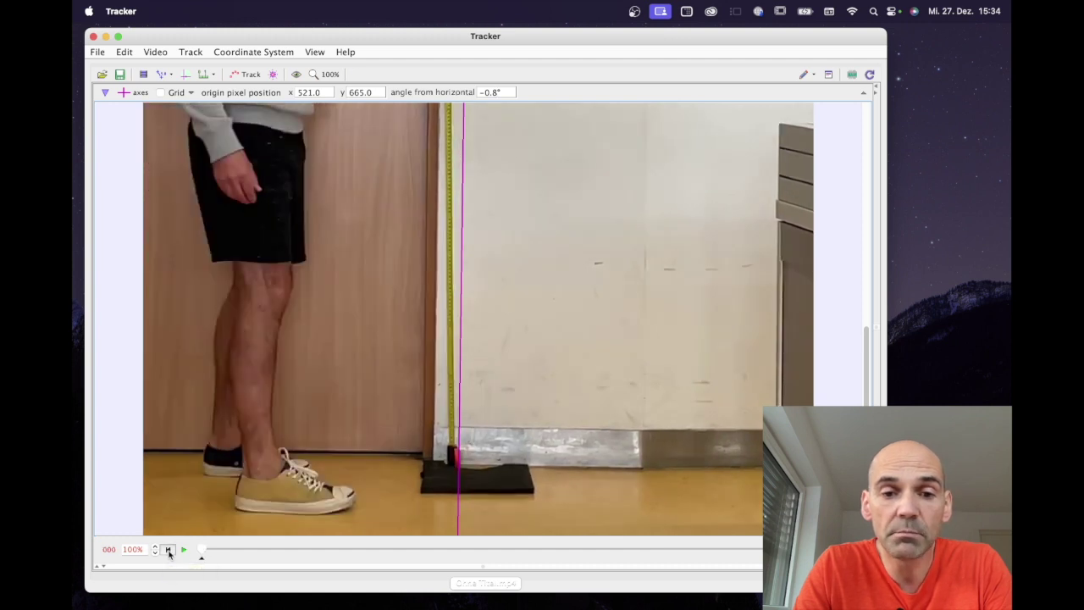
drag(867, 396, 869, 319)
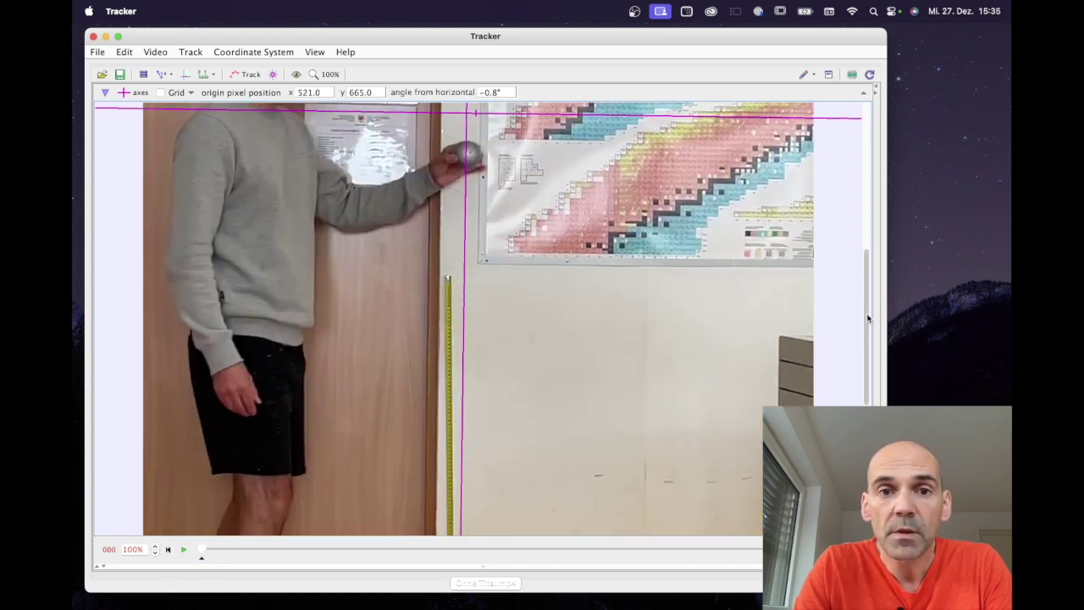
click(187, 549)
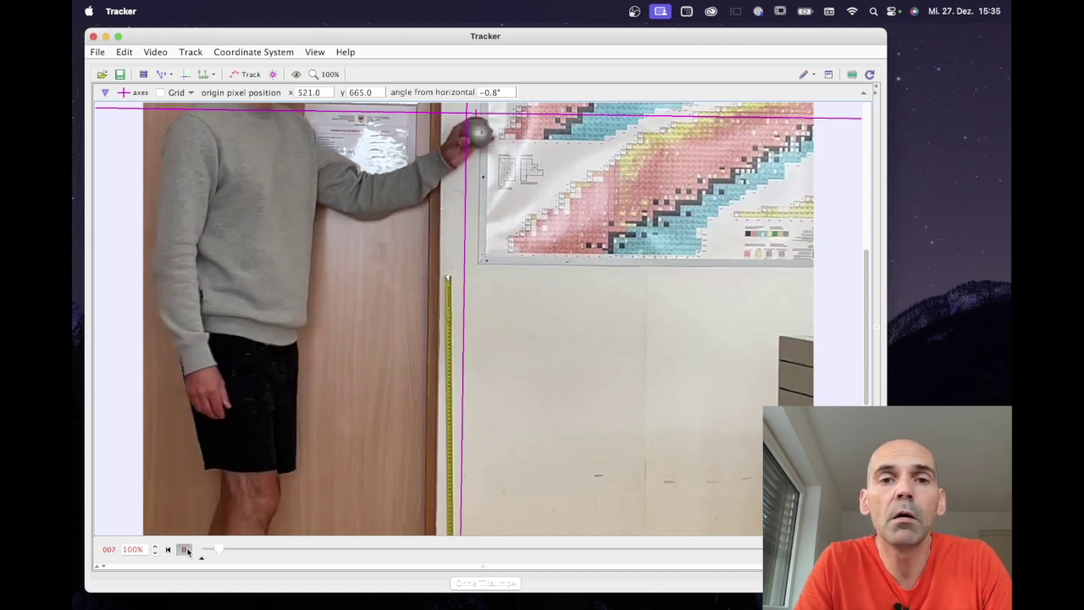
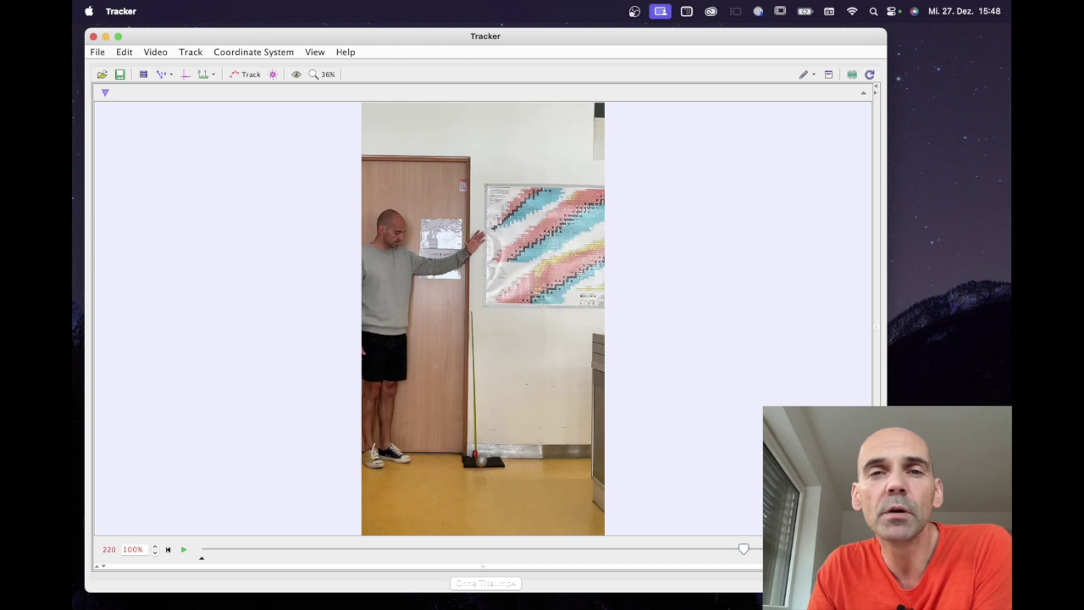
- Inspect the ball's blurred outline near the floor mat at 100% zoom around frame 176
click(327, 76)
key(Escape)
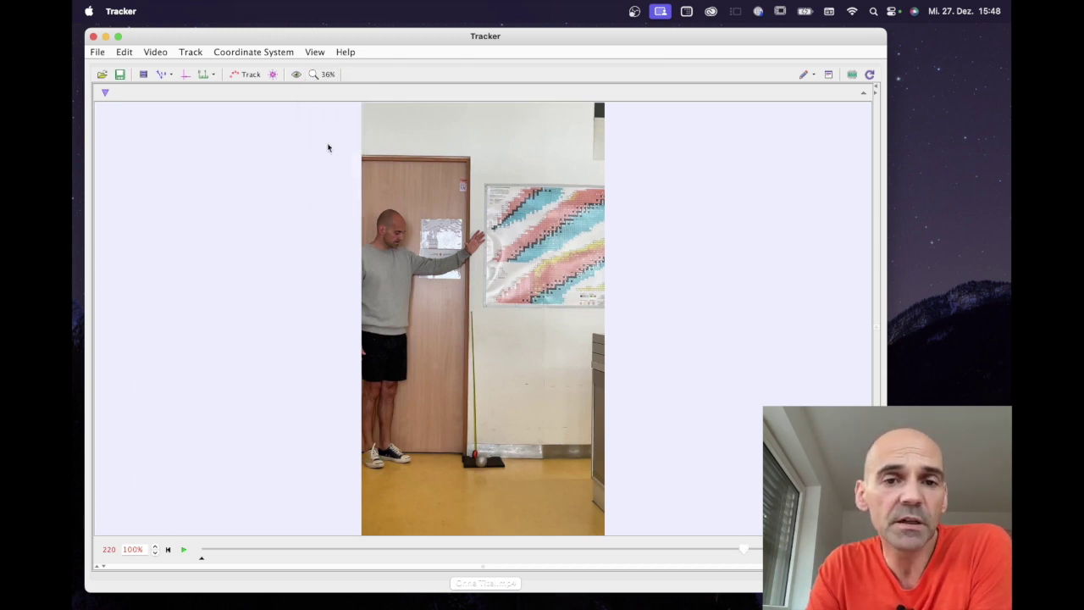
drag(868, 279, 868, 380)
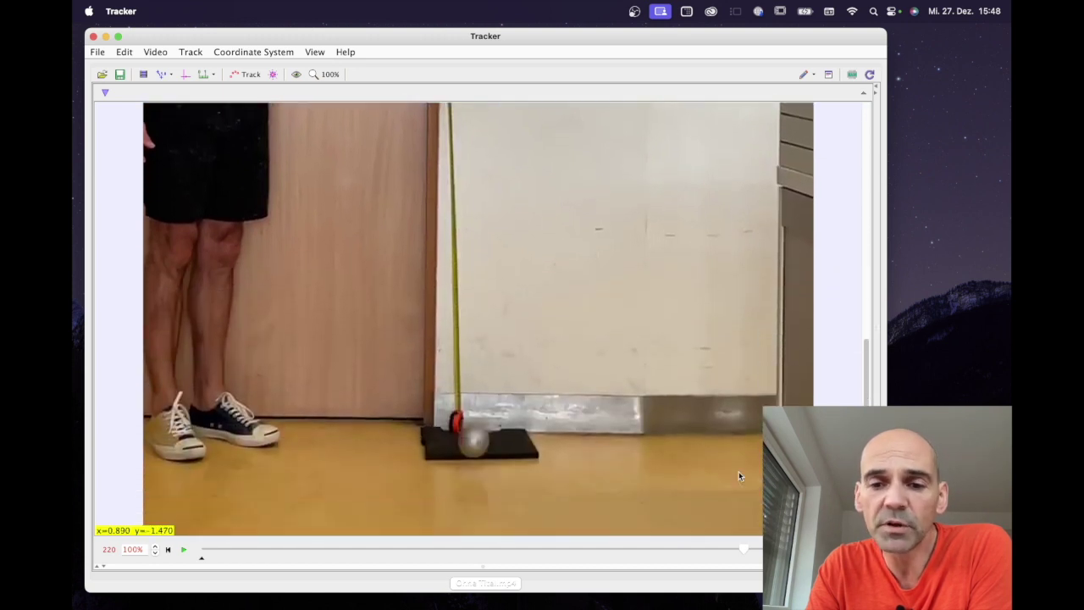
click(637, 553)
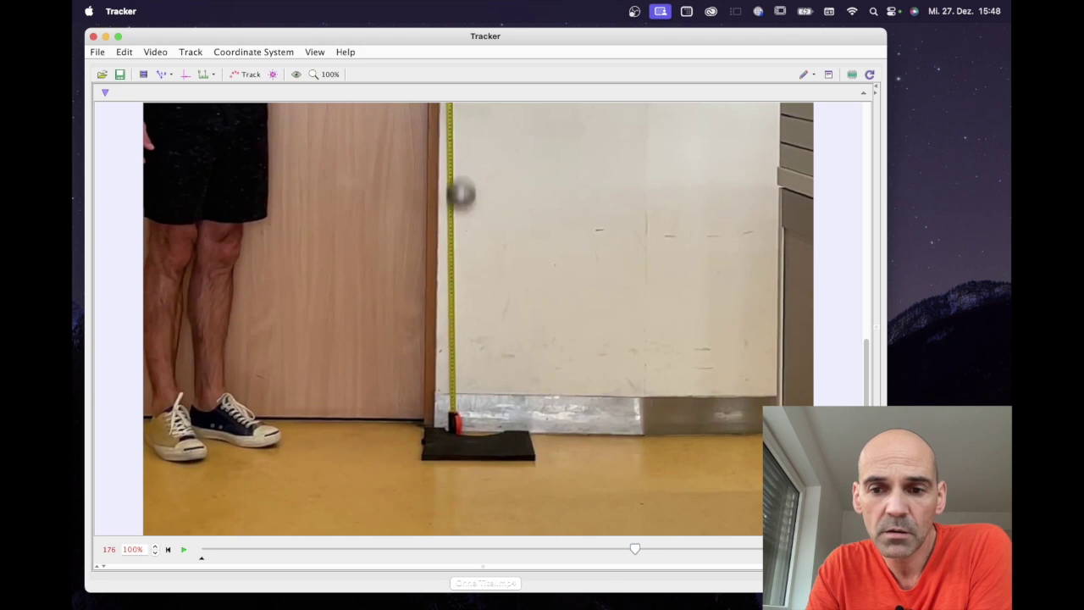
drag(635, 550, 646, 550)
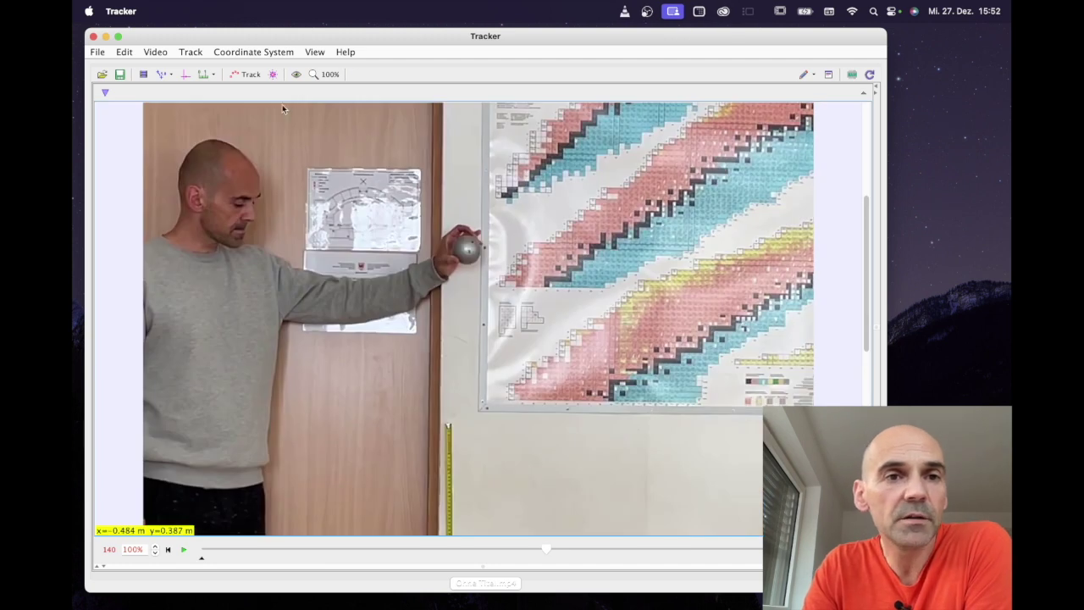
- Create a point mass track for the ball and open the Autotracker for it, placed clear of the video
click(249, 77)
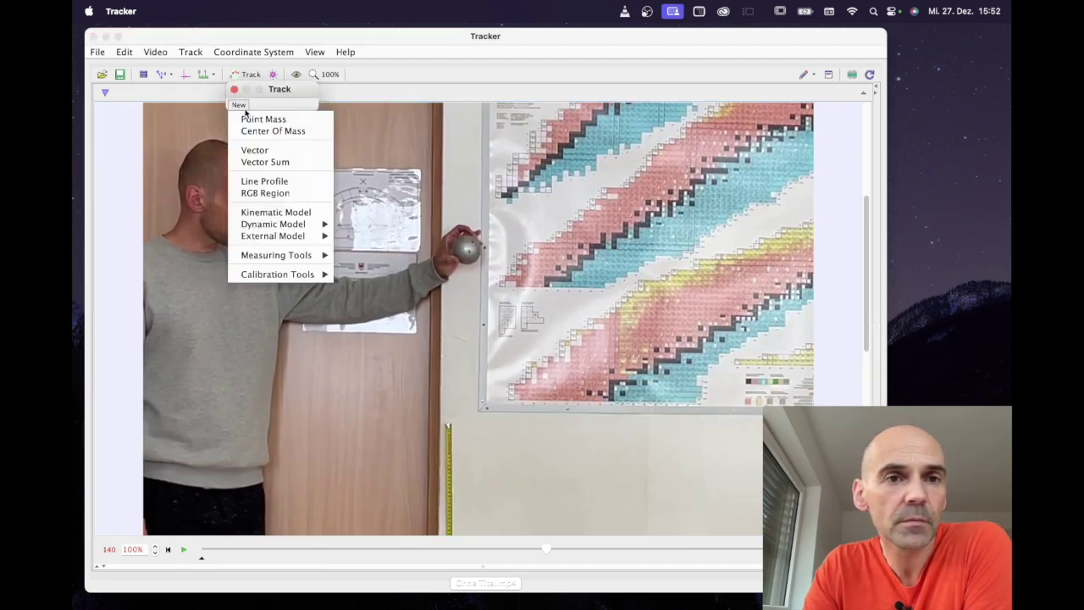
click(257, 120)
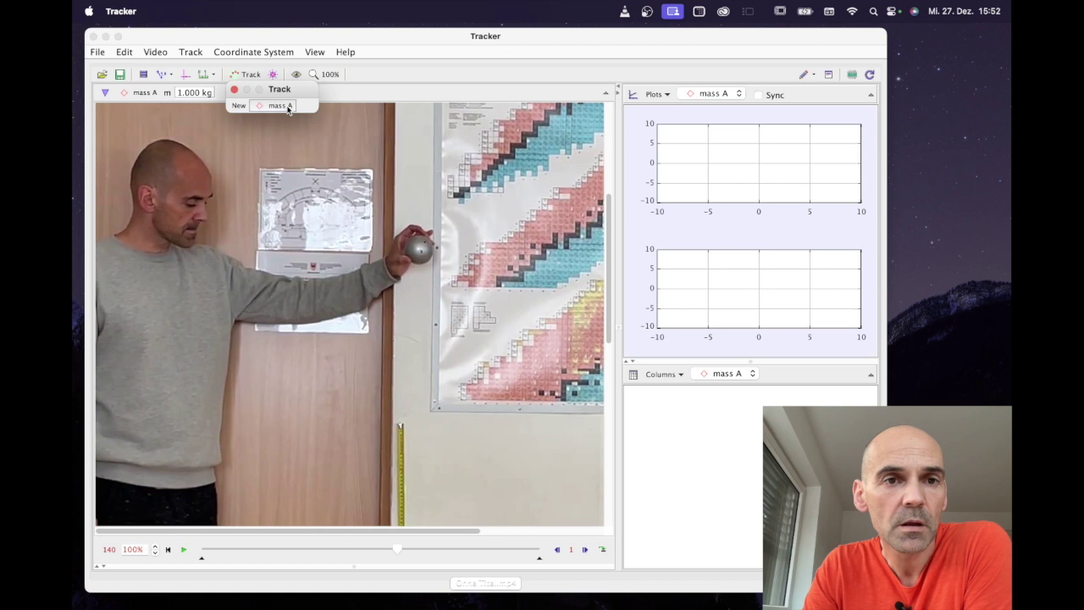
click(288, 109)
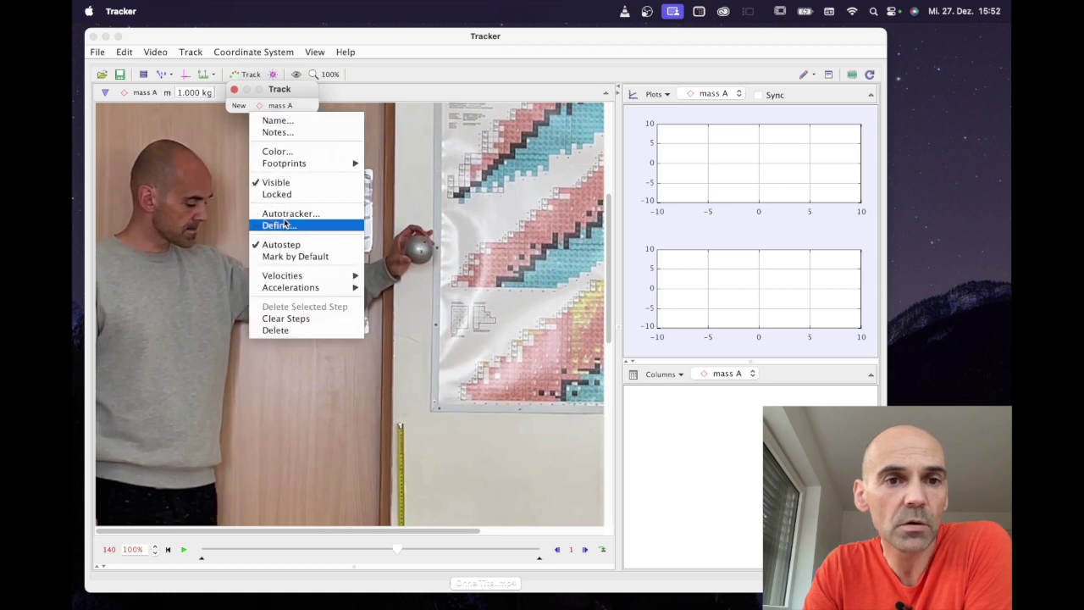
click(288, 217)
drag(802, 62, 733, 87)
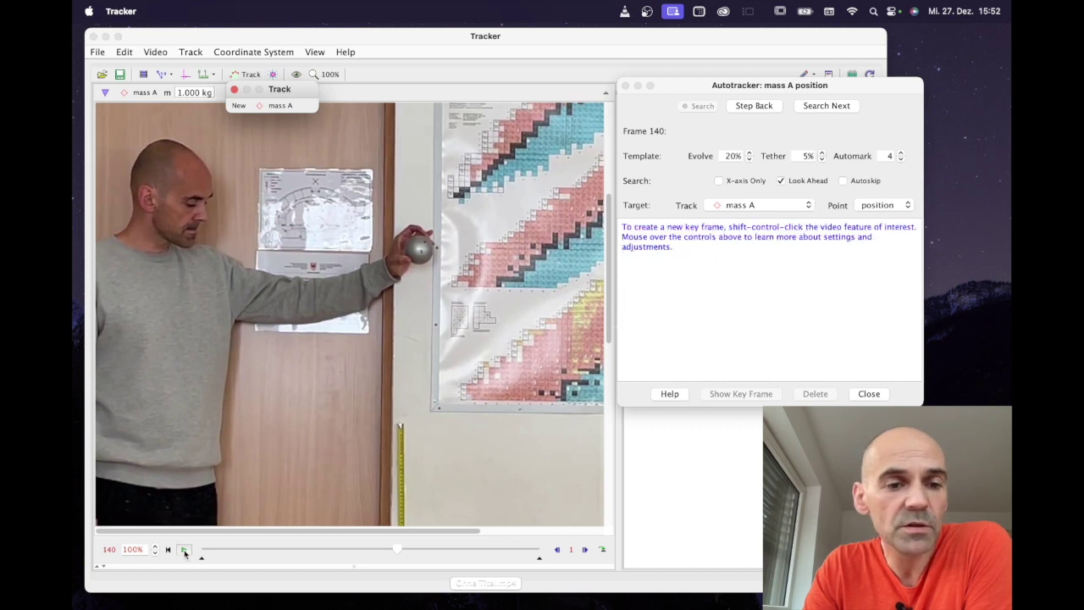
- Step the video forward from frame 140 to frame 154, where the ball leaves the hand
click(585, 552)
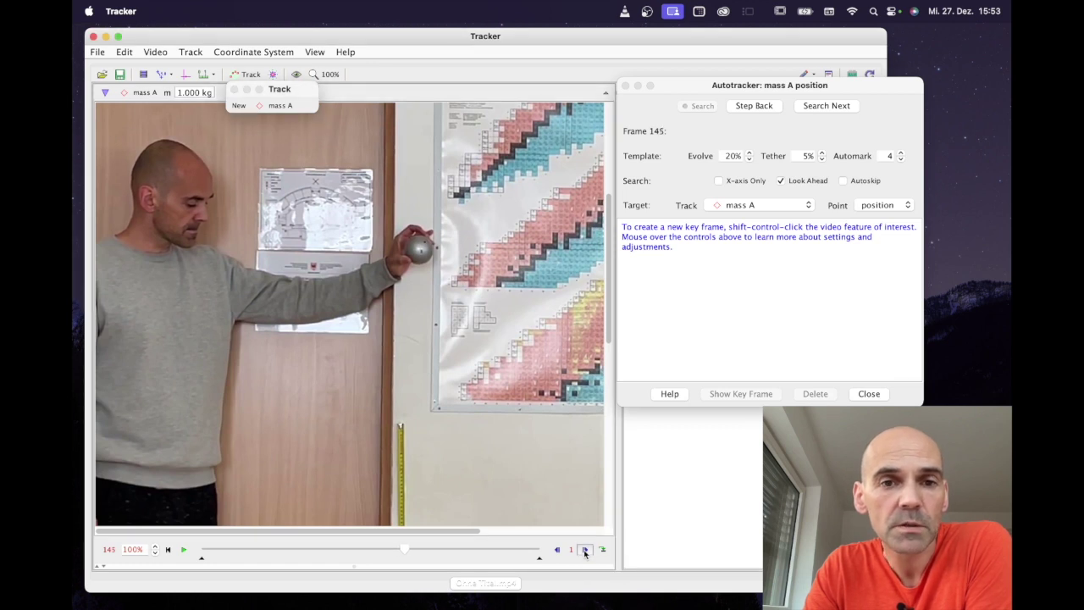
click(585, 552)
click(585, 552)
click(585, 552)
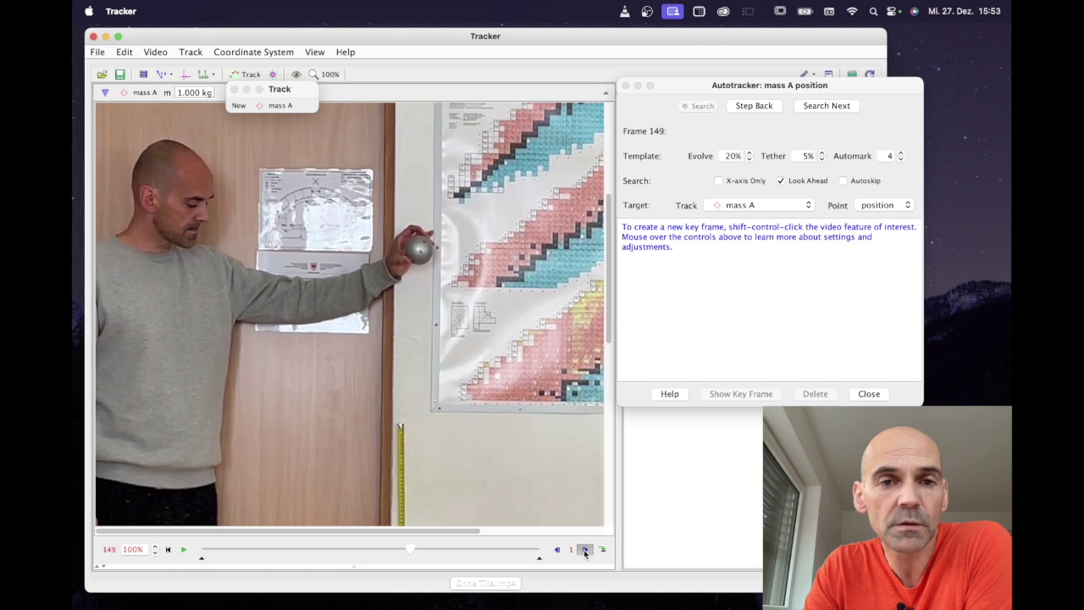
click(585, 551)
click(584, 551)
click(584, 551)
click(584, 551)
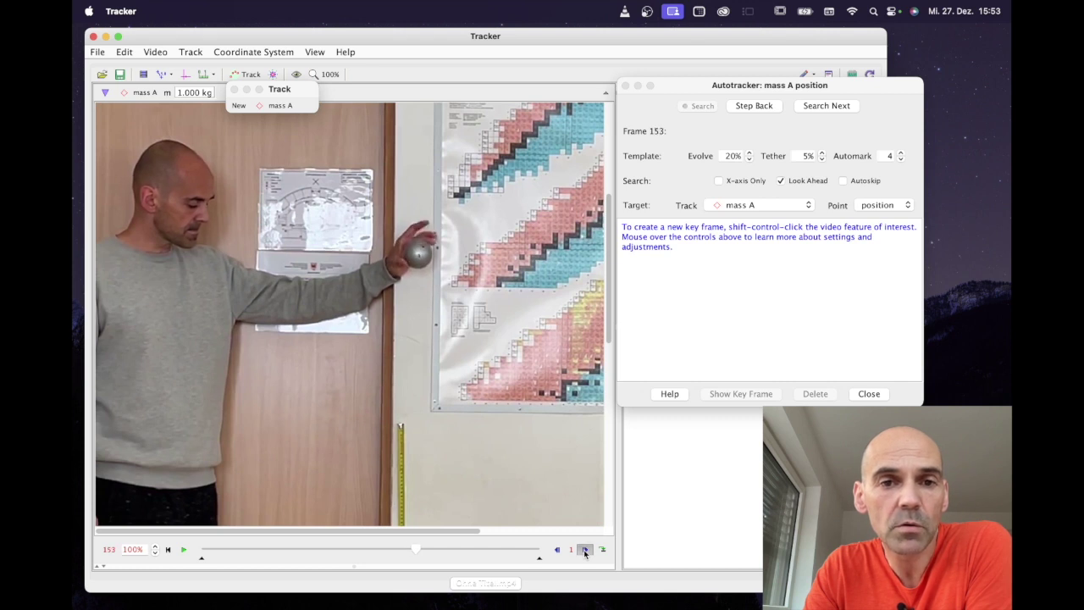
click(584, 551)
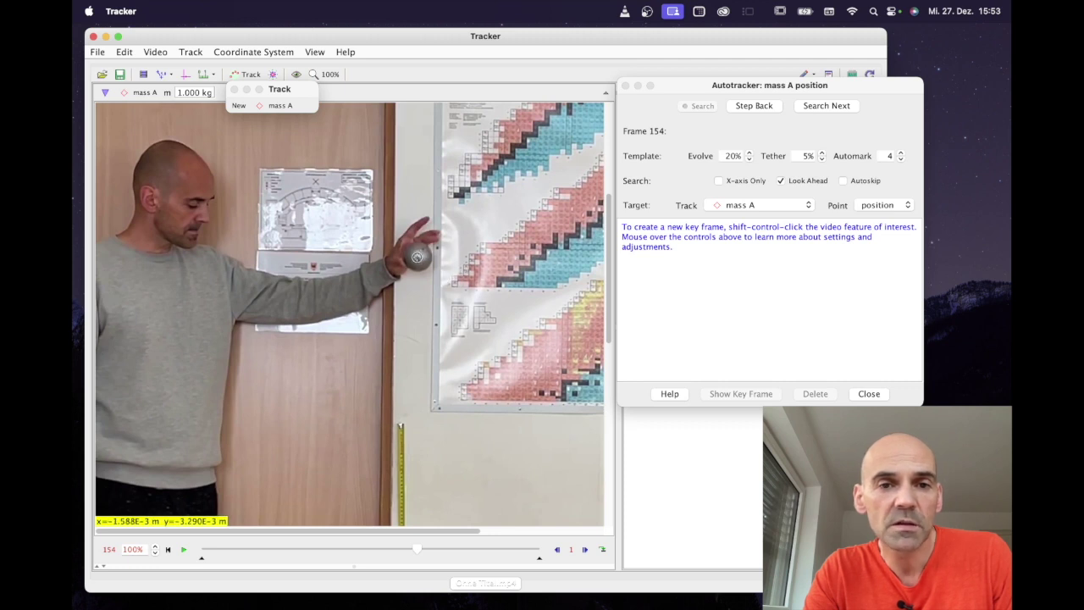
- Define an Autotracker key frame on the ball's centre at frame 154 and try to track the ball automatically frame by frame
ctrl+shift+click(418, 259)
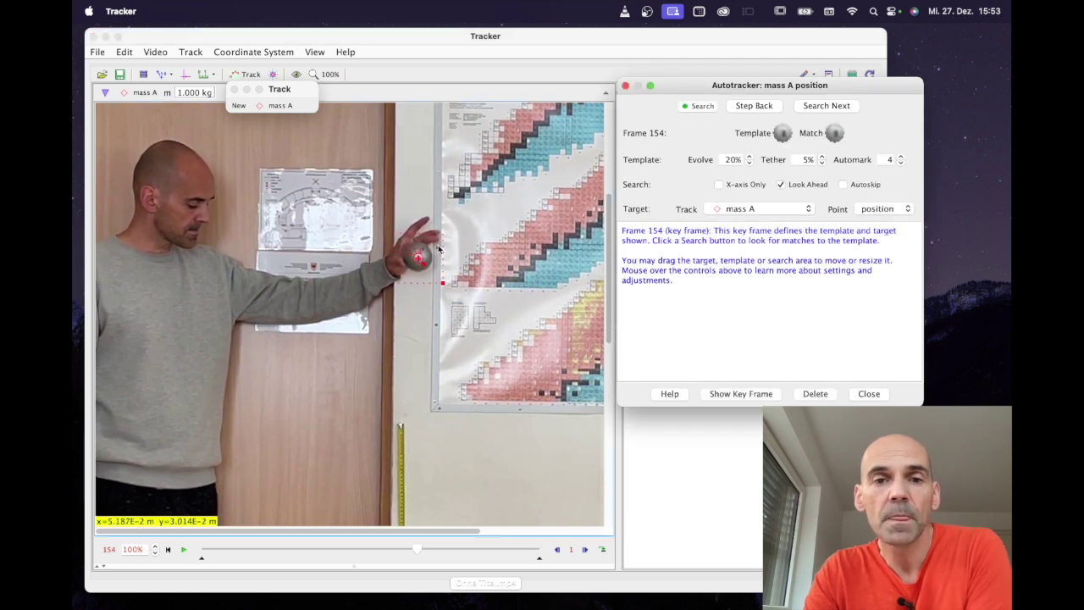
mouse_move(764, 141)
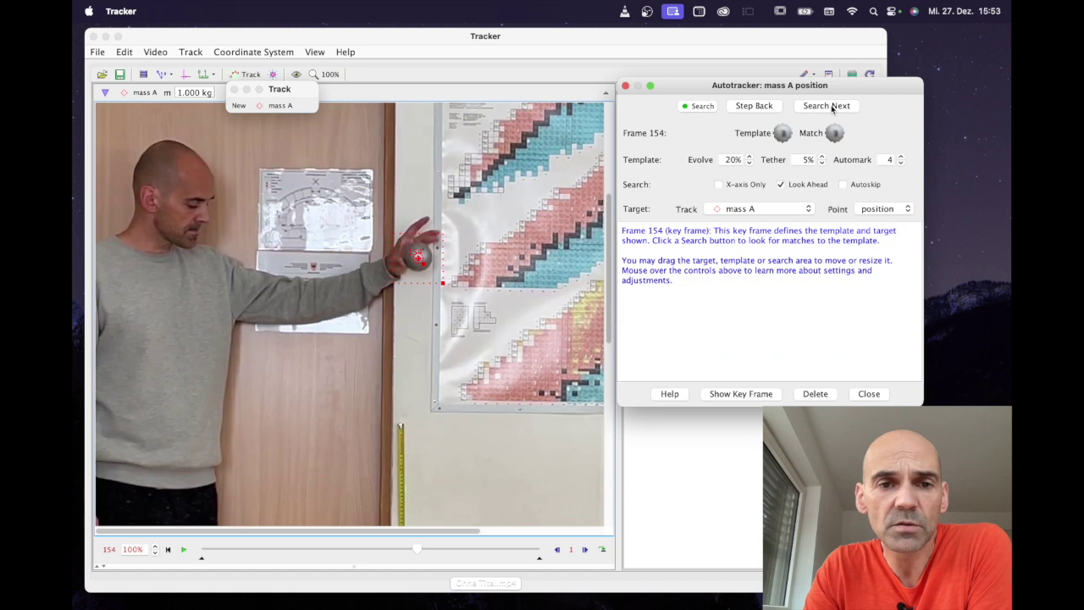
click(832, 106)
click(832, 107)
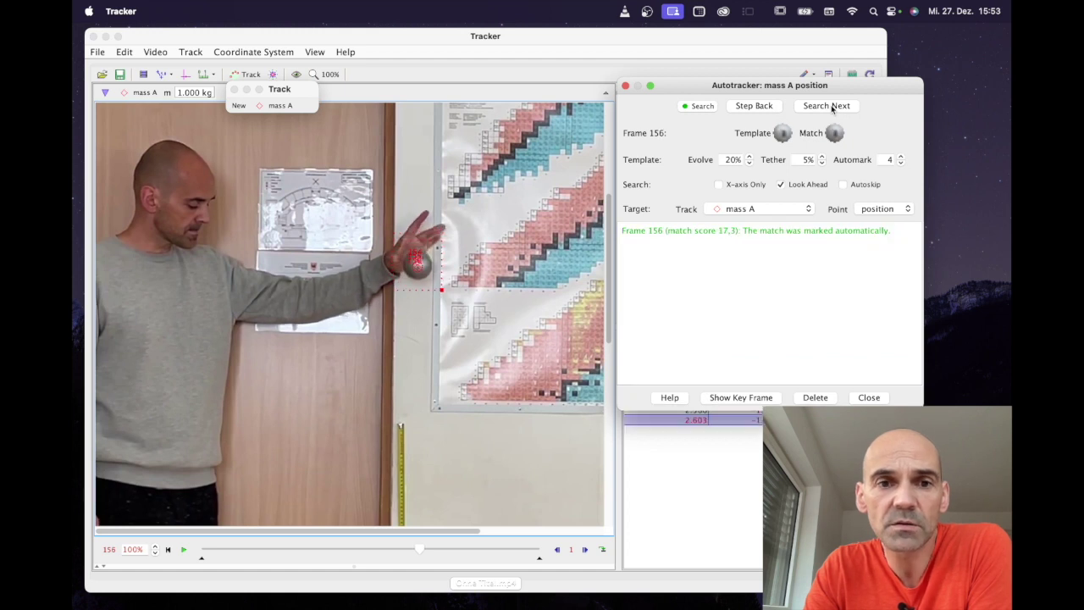
click(832, 106)
click(832, 106)
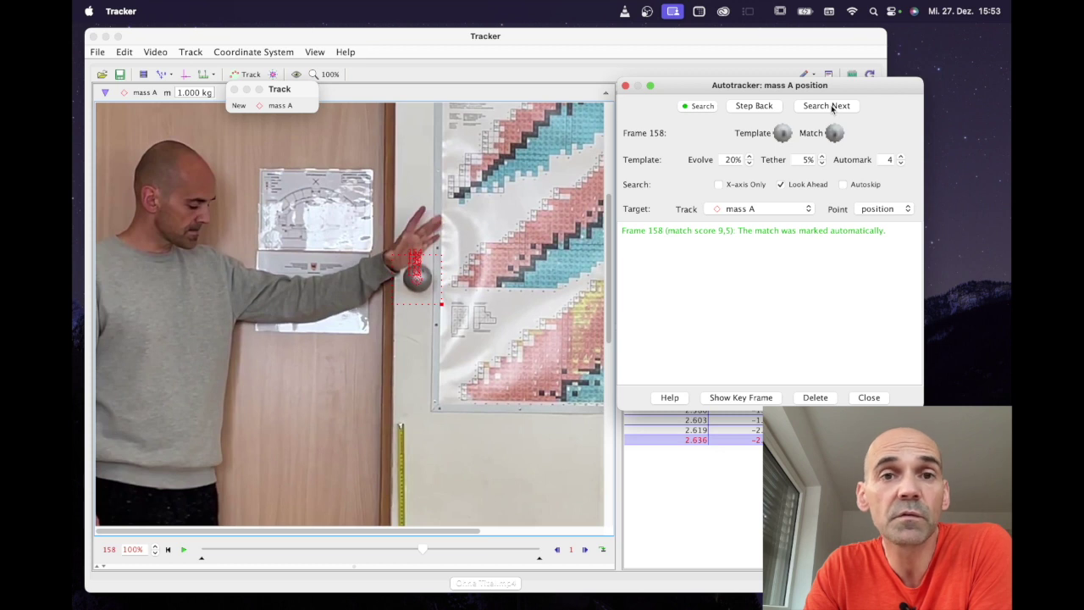
click(832, 107)
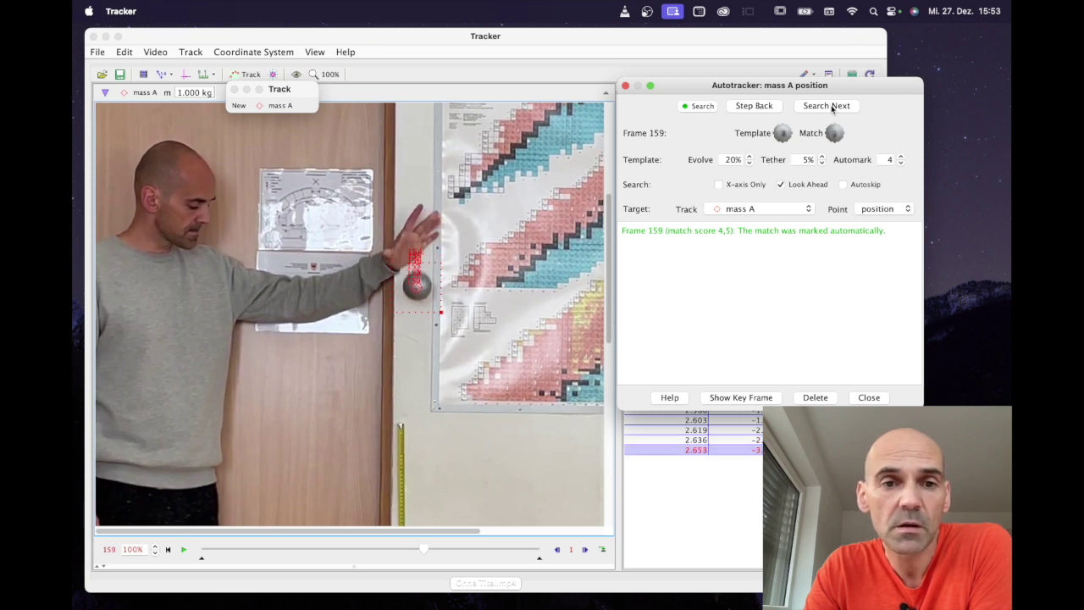
click(832, 107)
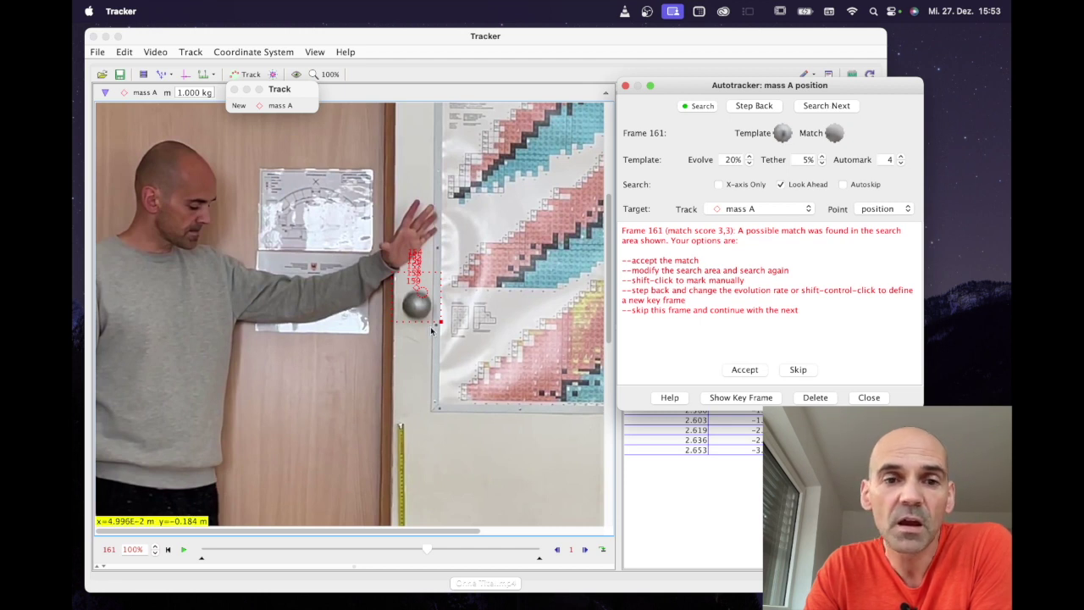
- Try searching for the ball in successive frames from 161 past 168 without accepting matches, and close the Autotracker
click(822, 108)
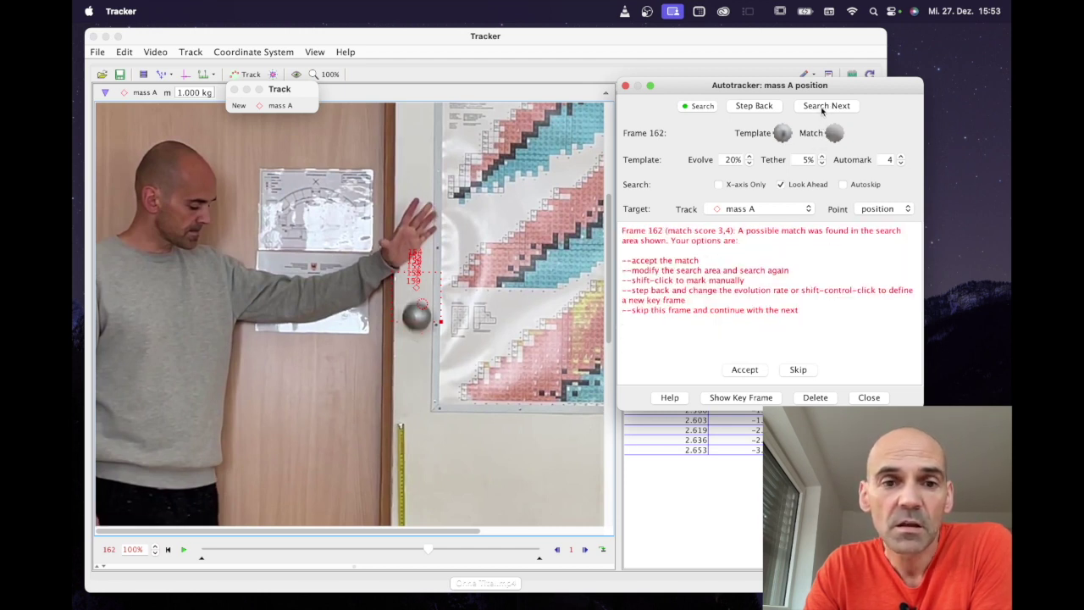
click(822, 108)
click(822, 107)
click(821, 108)
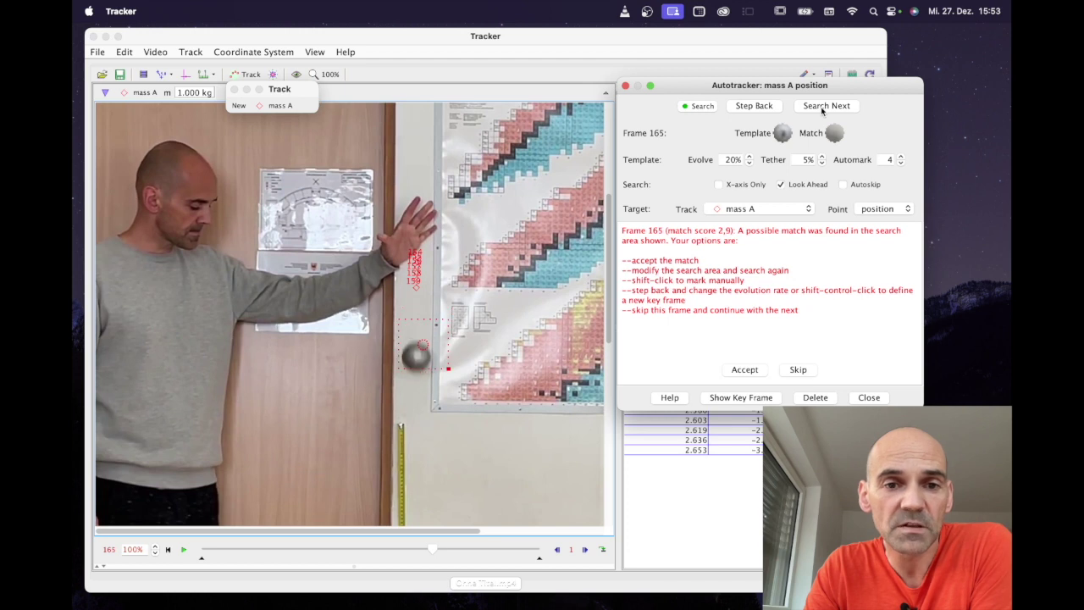
click(822, 108)
click(822, 108)
click(822, 108)
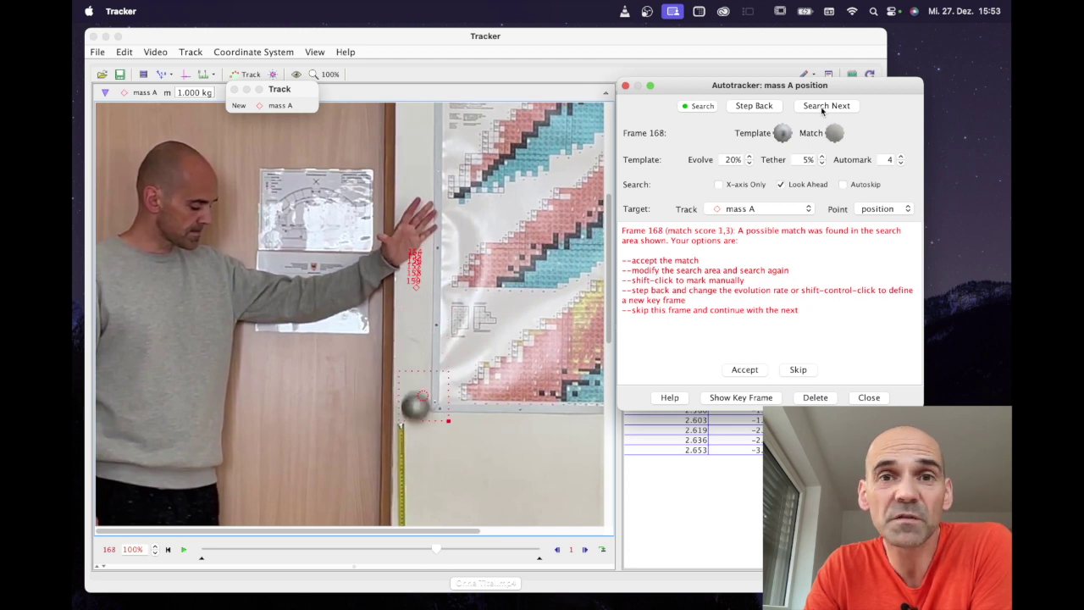
click(821, 107)
click(822, 108)
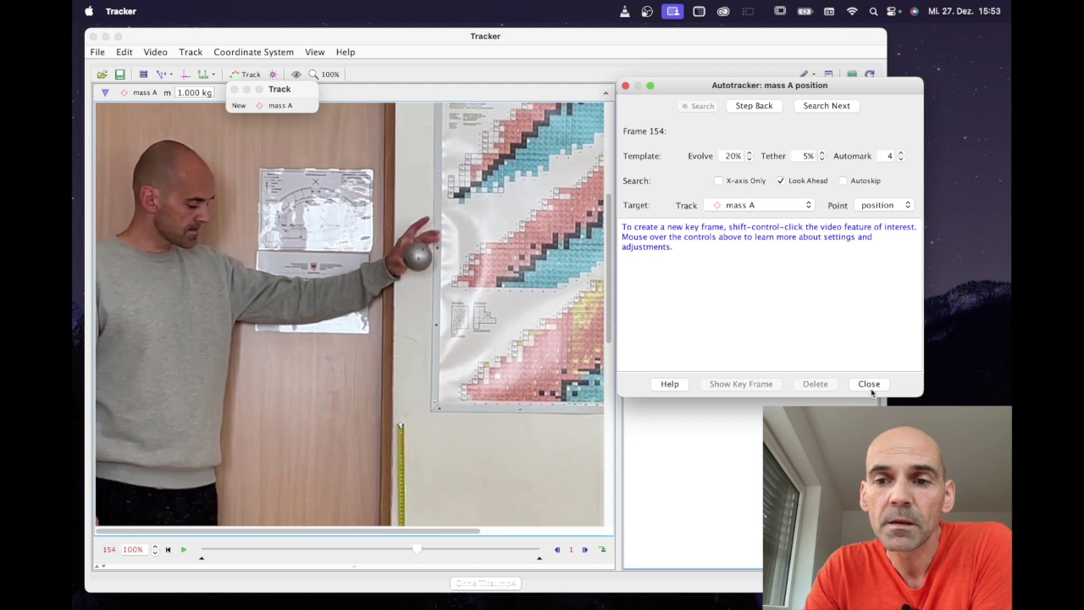
click(876, 385)
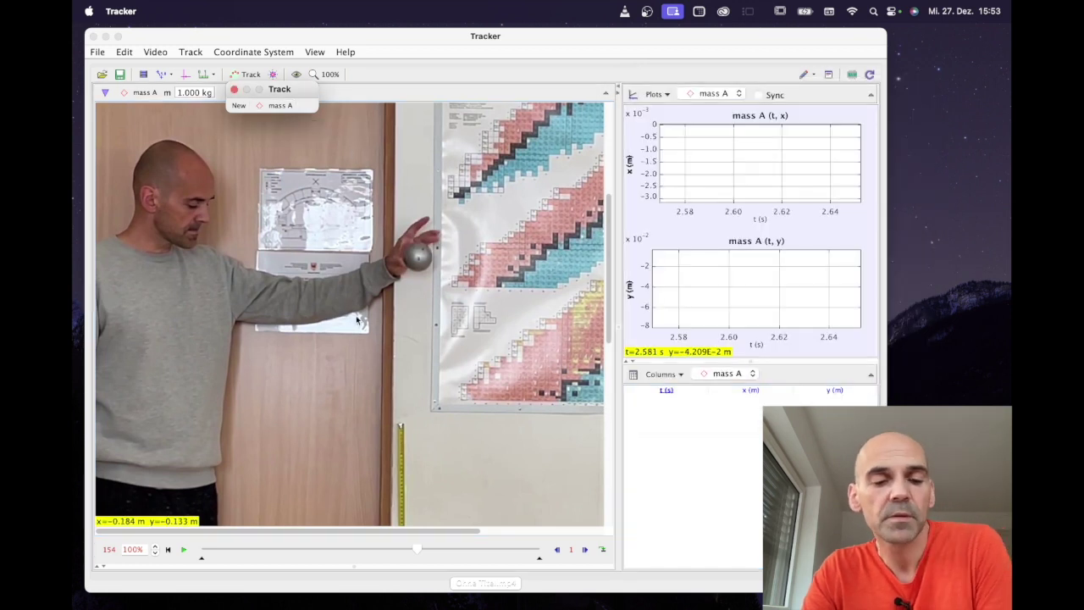
- Mark the ball's centre manually in every frame from 154 to 183 for the point mass track
click(417, 258)
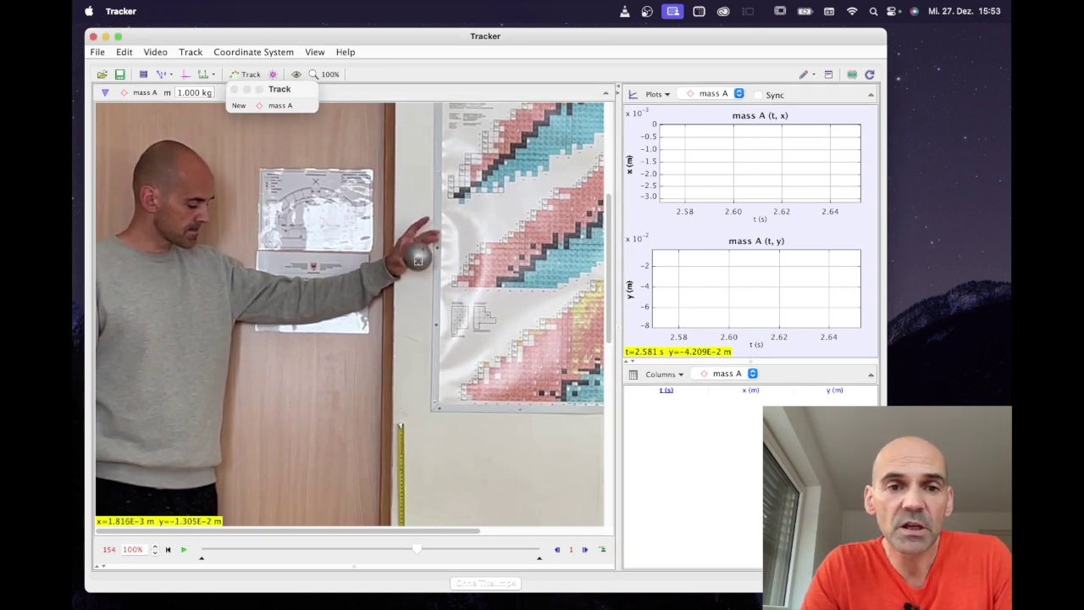
shift+click(417, 256)
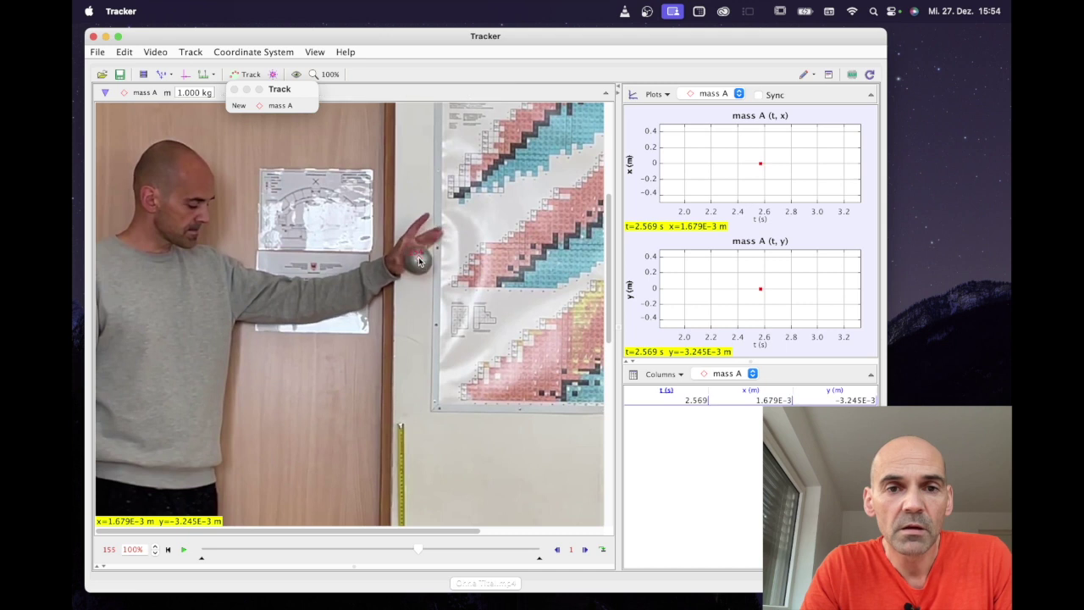
shift+click(416, 259)
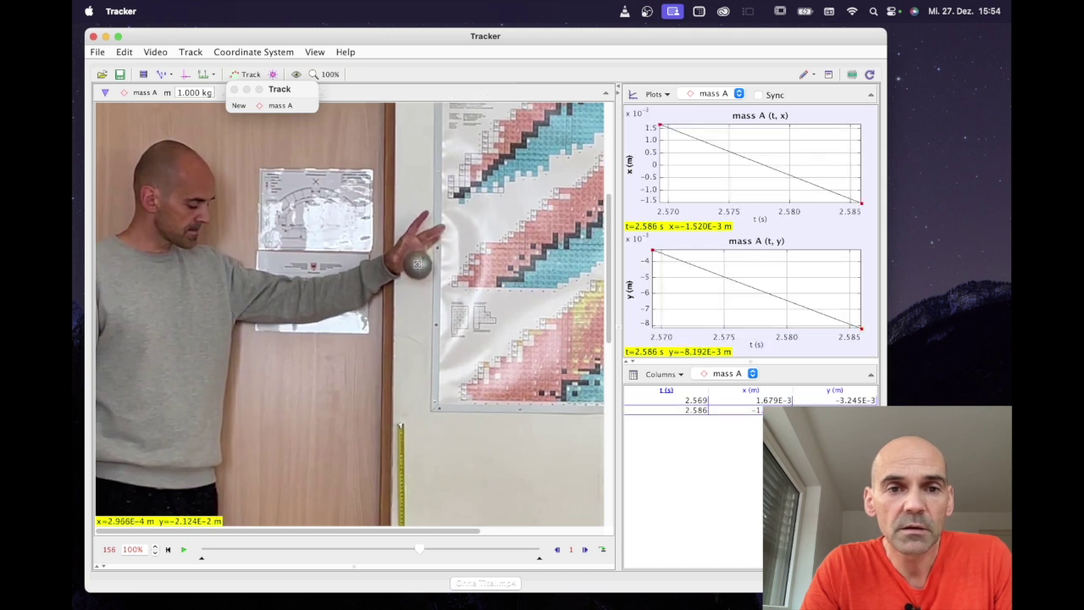
shift+click(418, 268)
shift+click(418, 269)
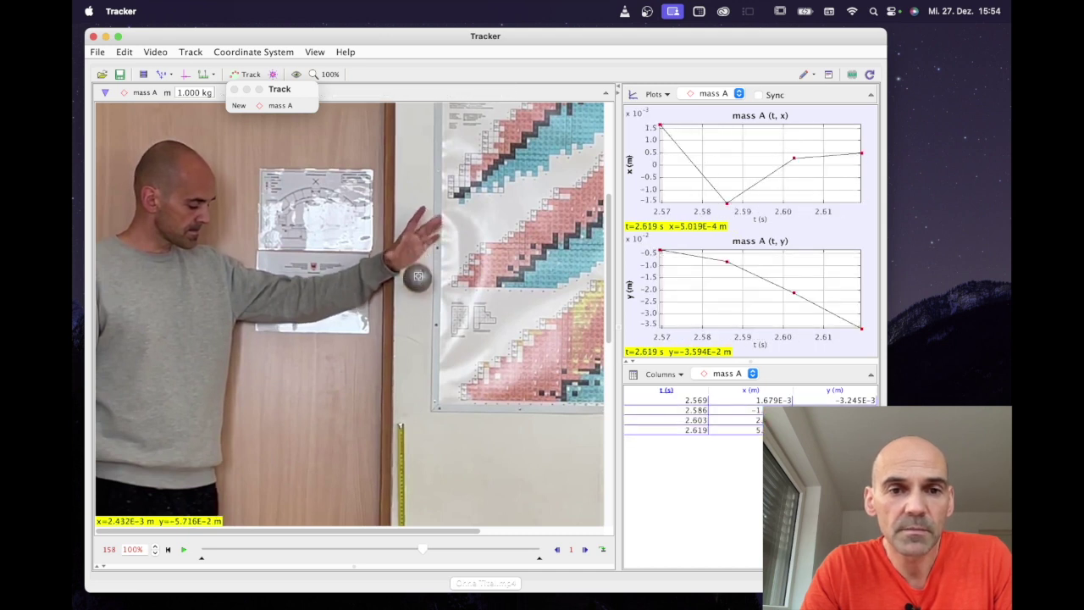
shift+click(418, 278)
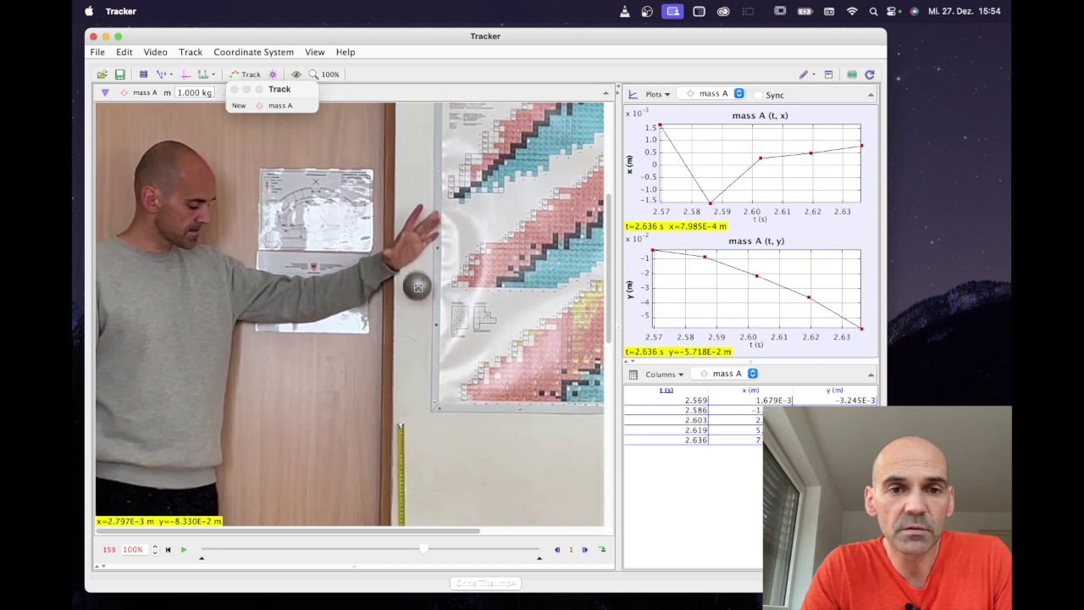
shift+click(419, 288)
shift+click(418, 297)
shift+click(417, 305)
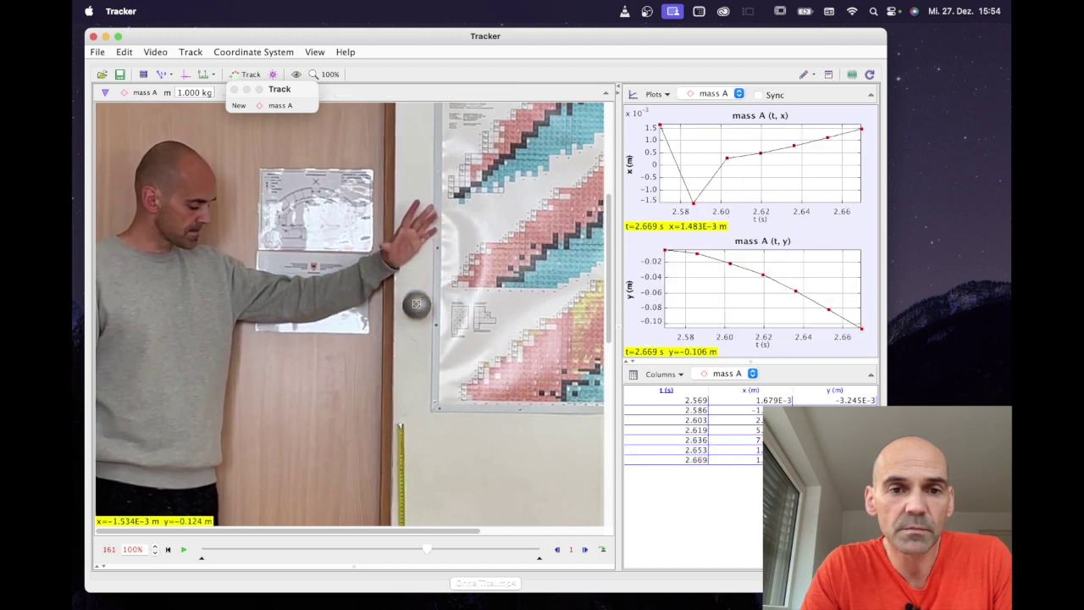
shift+click(416, 316)
shift+click(416, 330)
shift+click(417, 346)
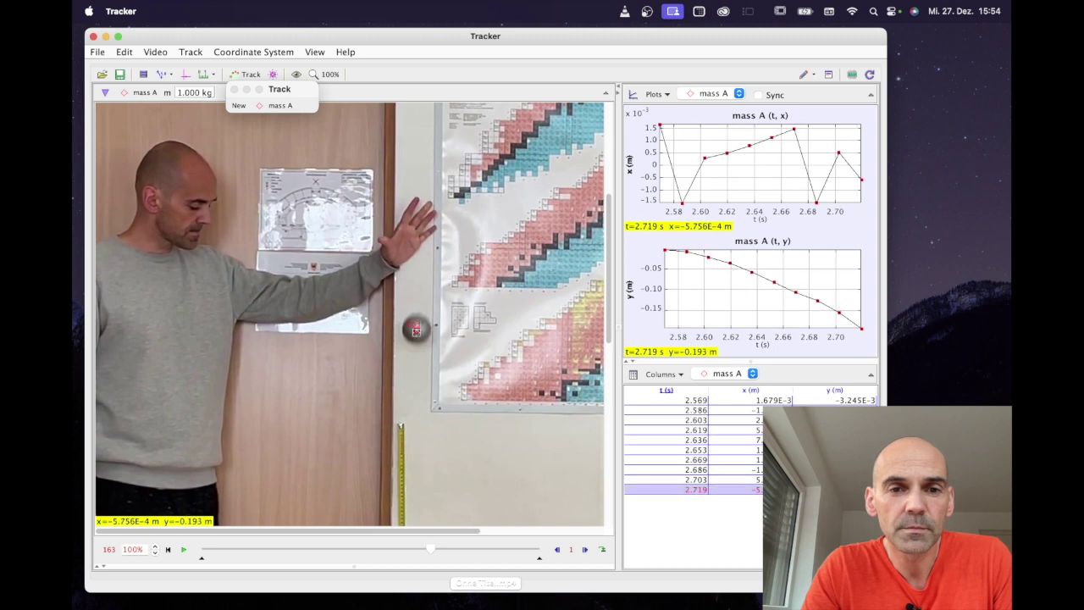
shift+click(417, 356)
shift+click(416, 371)
shift+click(415, 386)
shift+click(415, 405)
shift+click(414, 423)
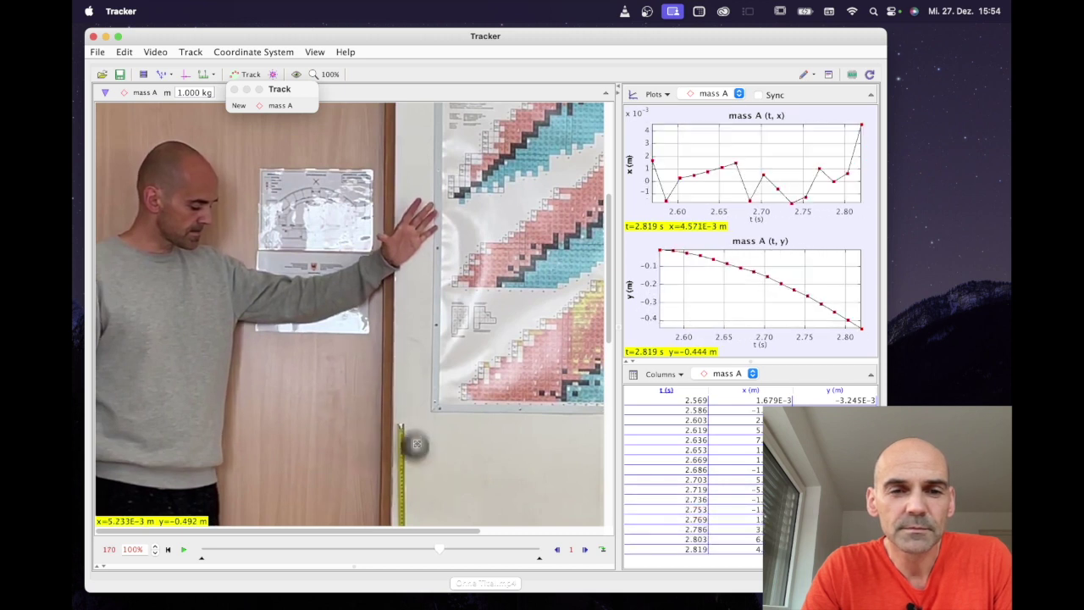
shift+click(414, 444)
shift+click(414, 466)
shift+click(414, 490)
scroll(415, 500, down, 5)
shift+click(413, 197)
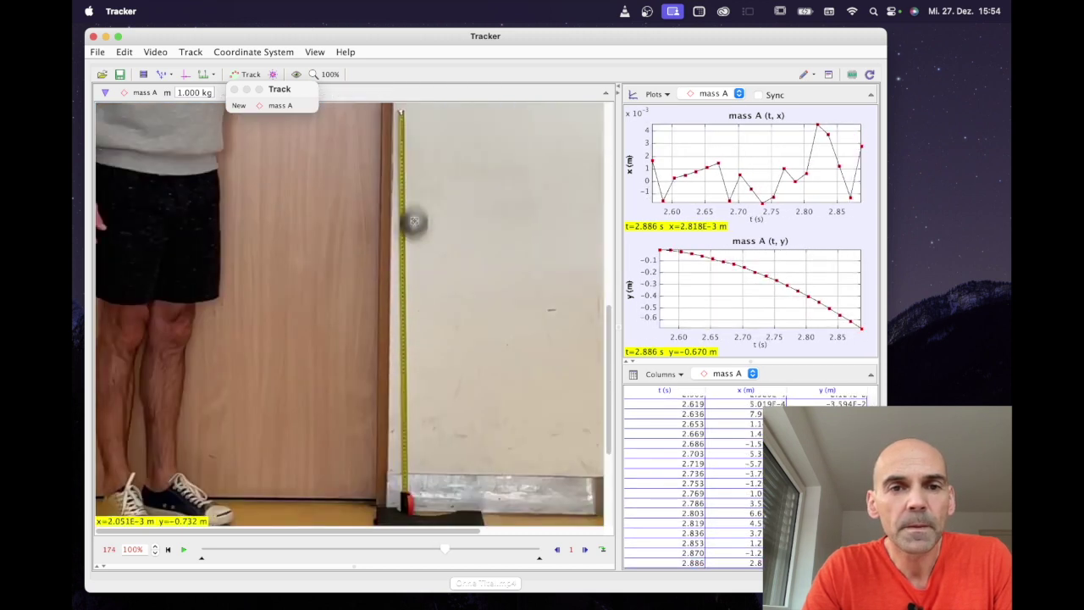
shift+click(413, 222)
shift+click(412, 274)
shift+click(412, 300)
shift+click(412, 326)
shift+click(412, 358)
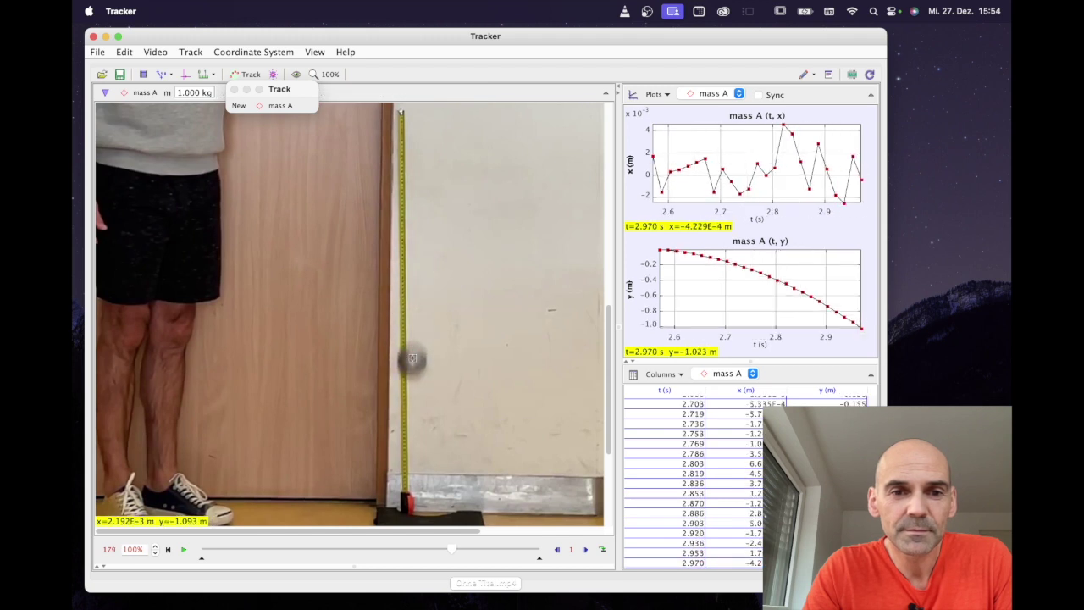
shift+click(411, 389)
shift+click(411, 421)
shift+click(410, 455)
shift+click(410, 489)
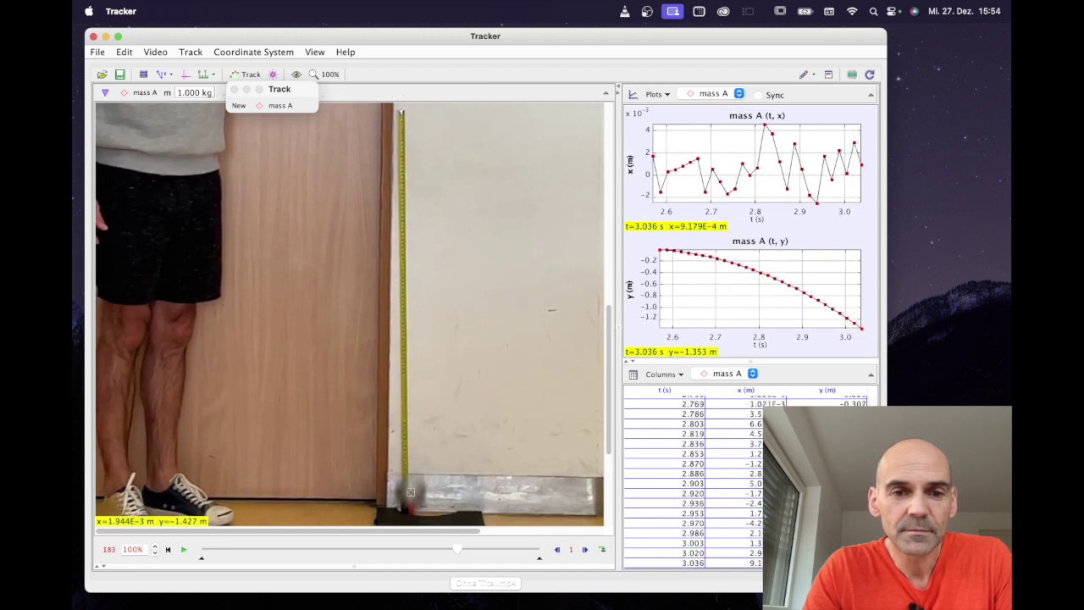
shift+click(411, 494)
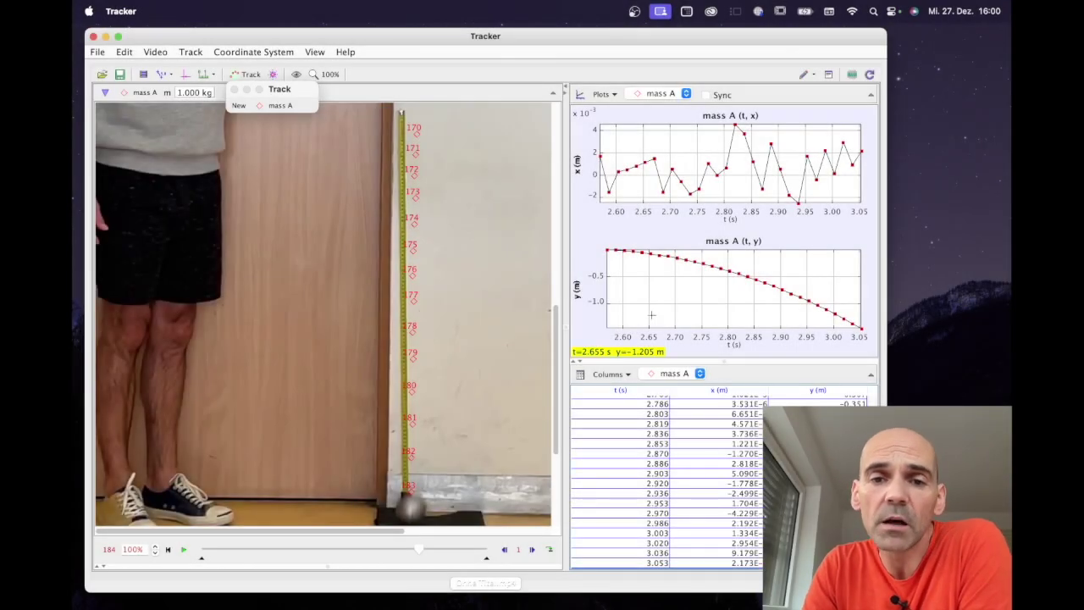
- Move the coordinate origin down onto the ball resting on the floor, and enlarge the plot and table area
drag(567, 238, 361, 240)
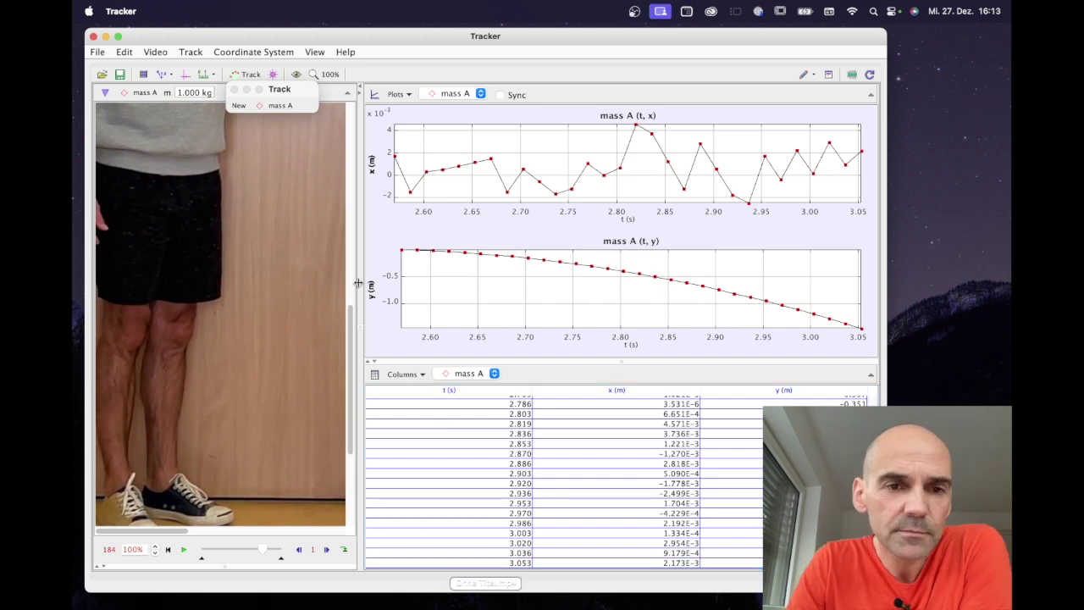
drag(358, 284, 709, 288)
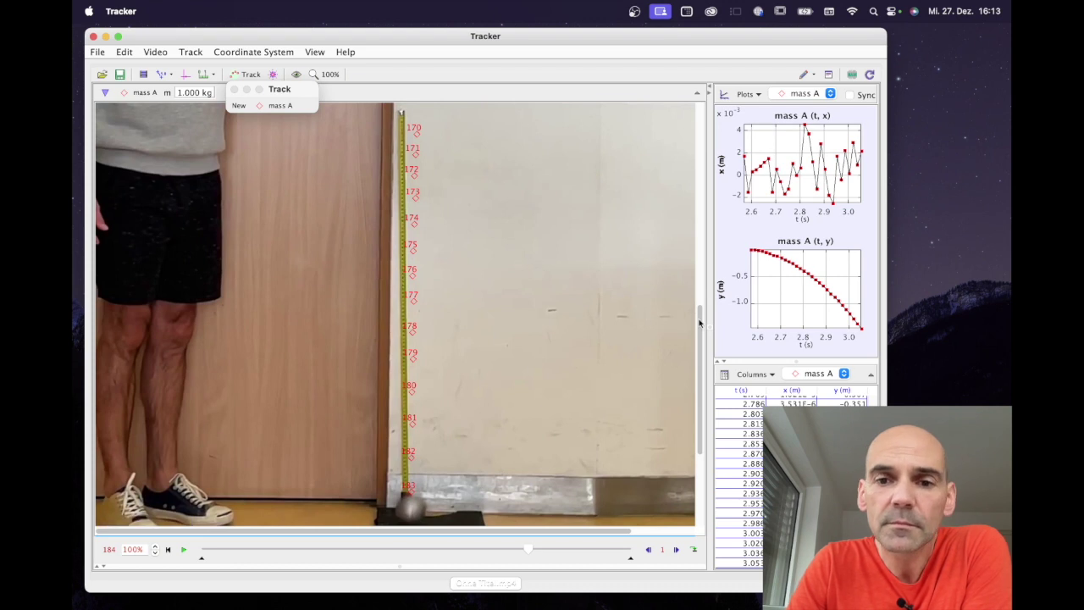
scroll(700, 271, up, 5)
scroll(419, 186, up, 3)
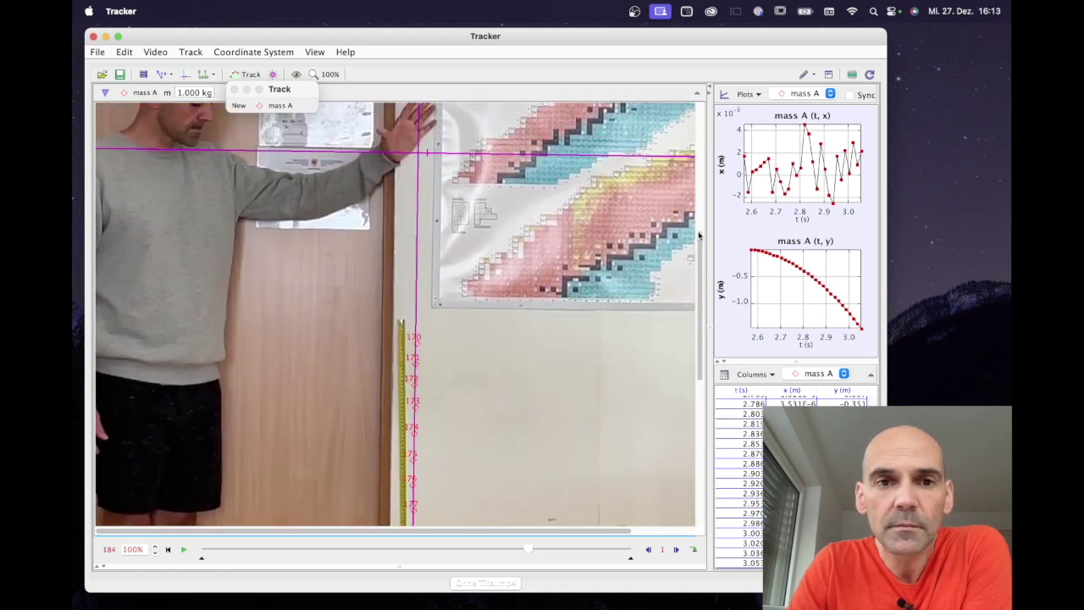
drag(423, 194, 434, 497)
scroll(660, 404, down, 9)
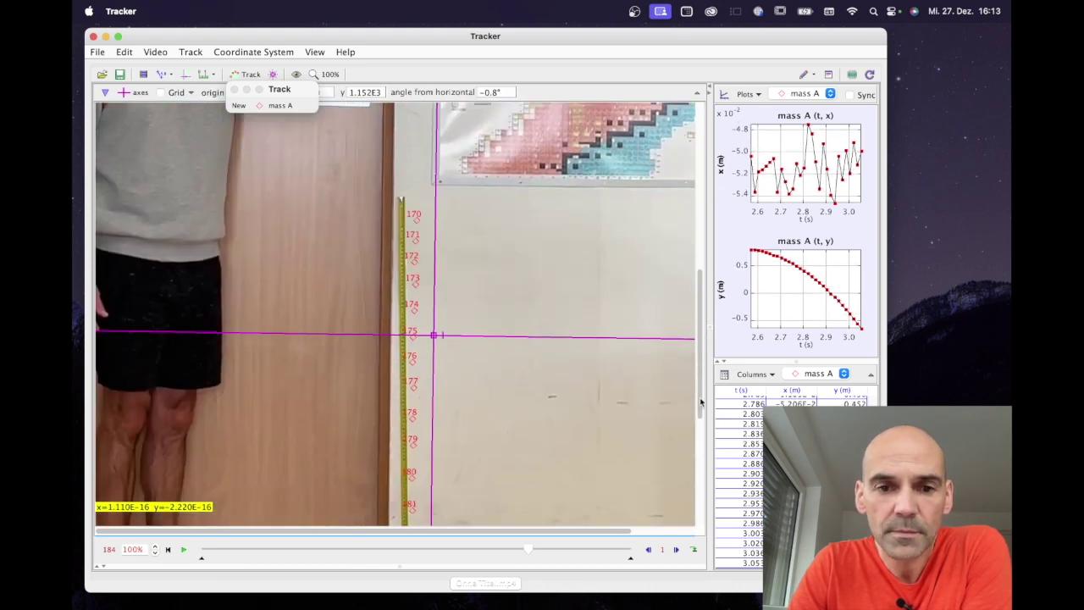
drag(435, 176, 410, 436)
drag(706, 269, 327, 292)
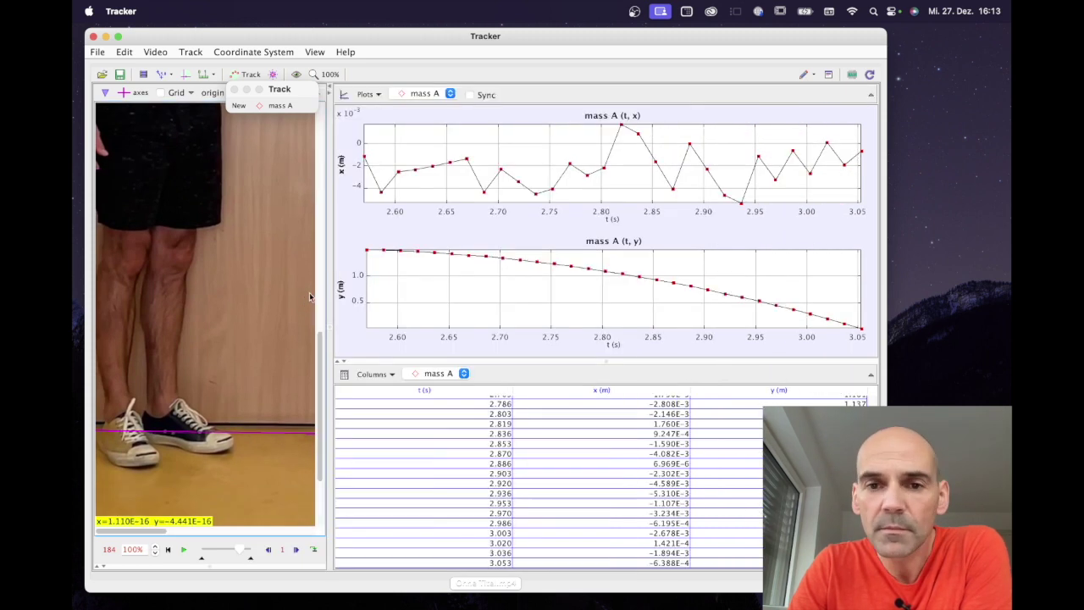
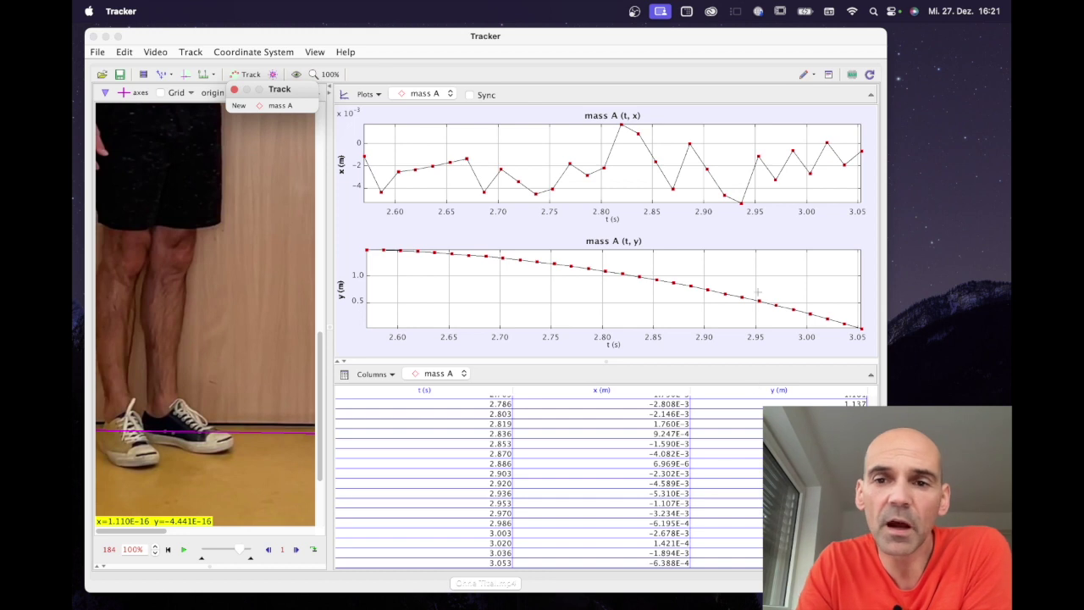
- Send the ball's y-position plot to the Data Tool for analysis, then close the Data Tool window
right_click(773, 282)
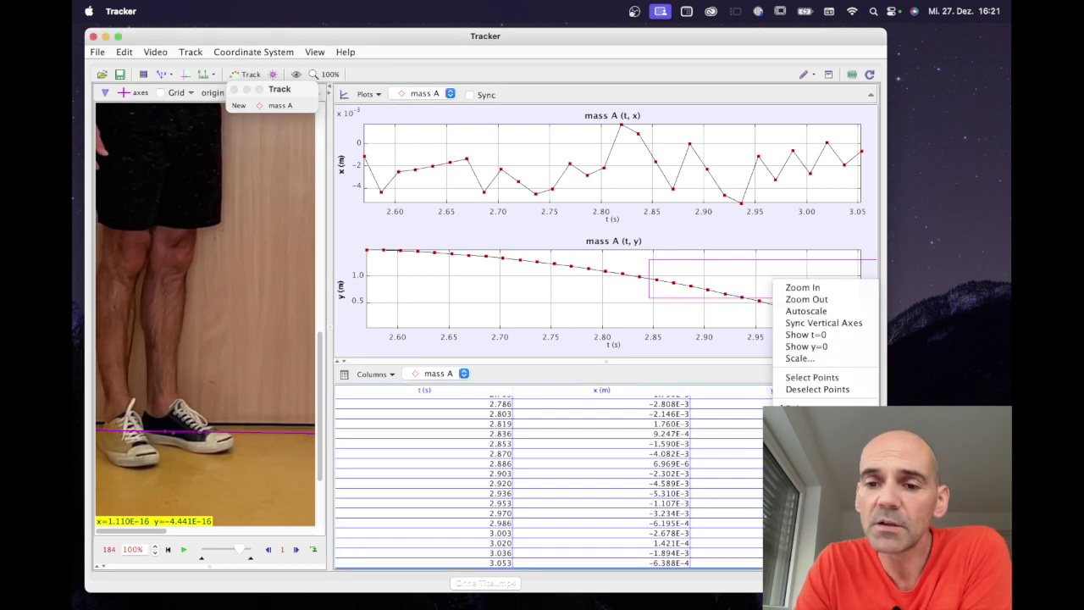
click(804, 449)
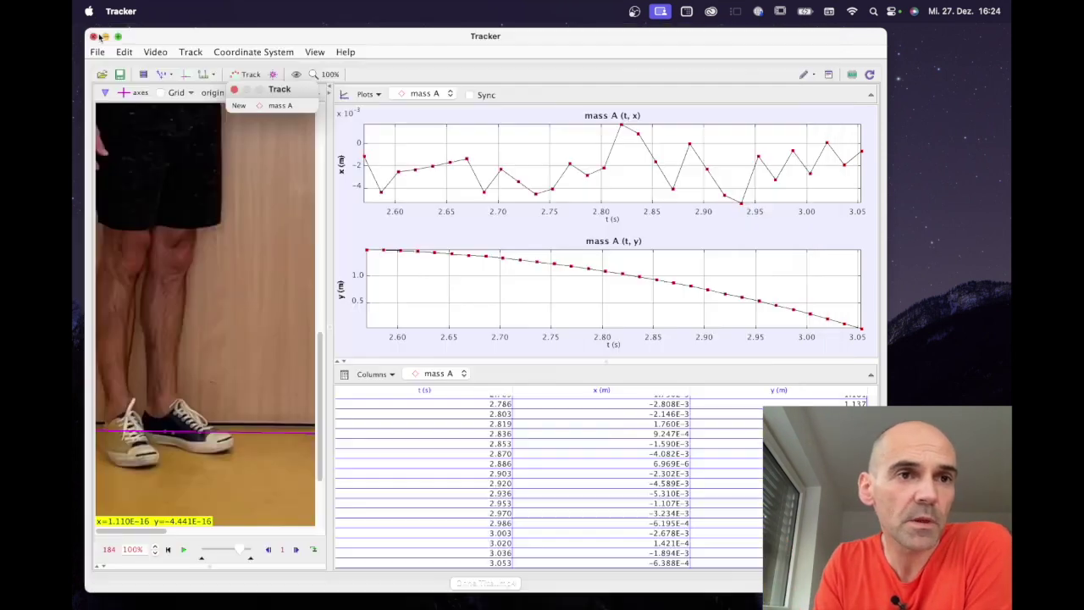
click(97, 32)
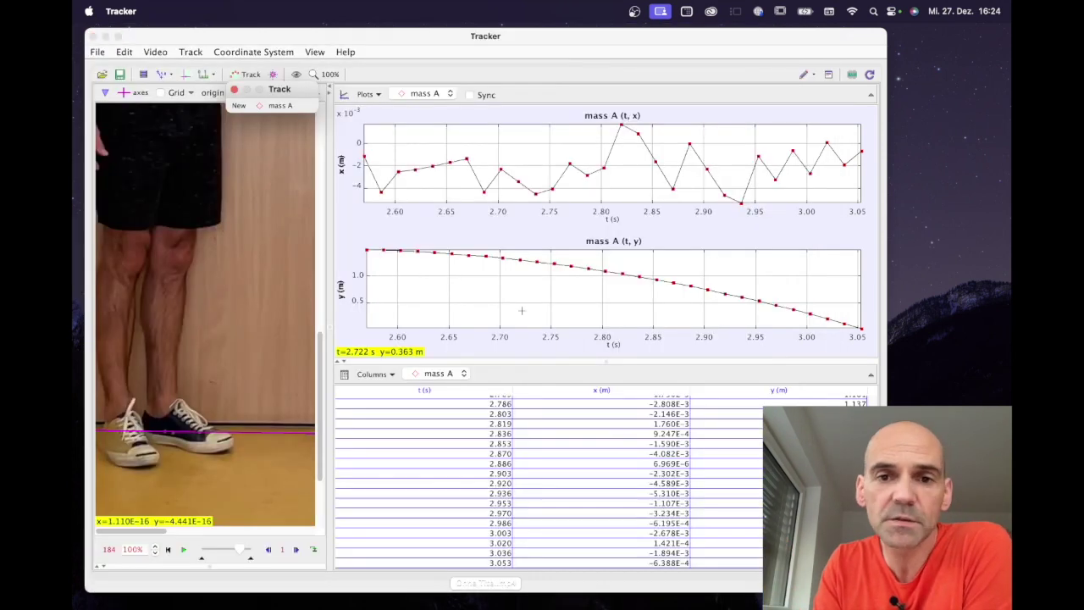
- Change the lower plot's vertical variable to vy: velocity y-component and open that plot for analysis in the Data Tool
click(343, 290)
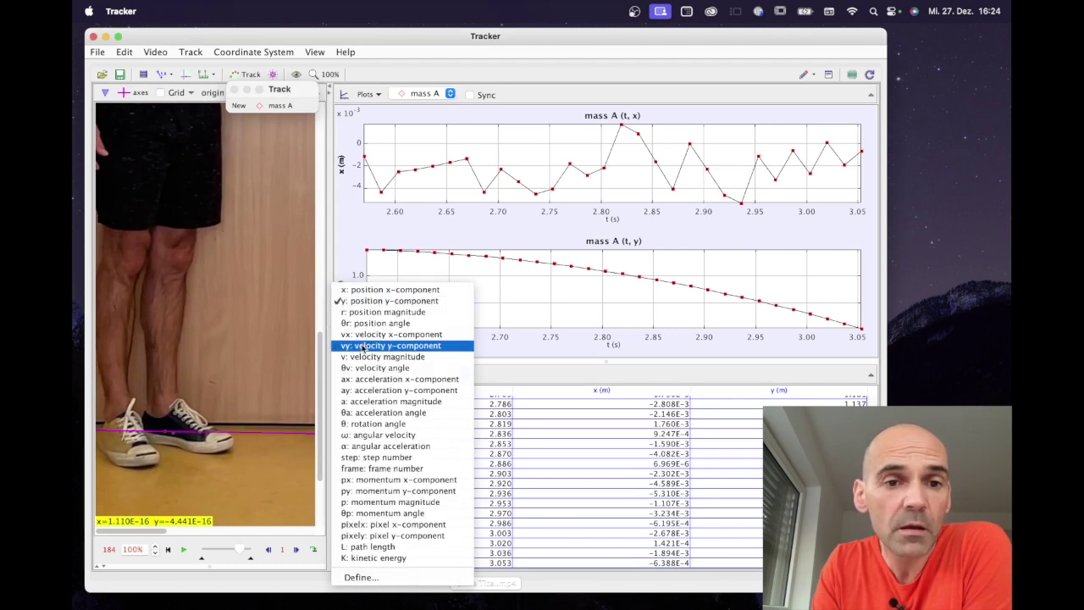
click(365, 346)
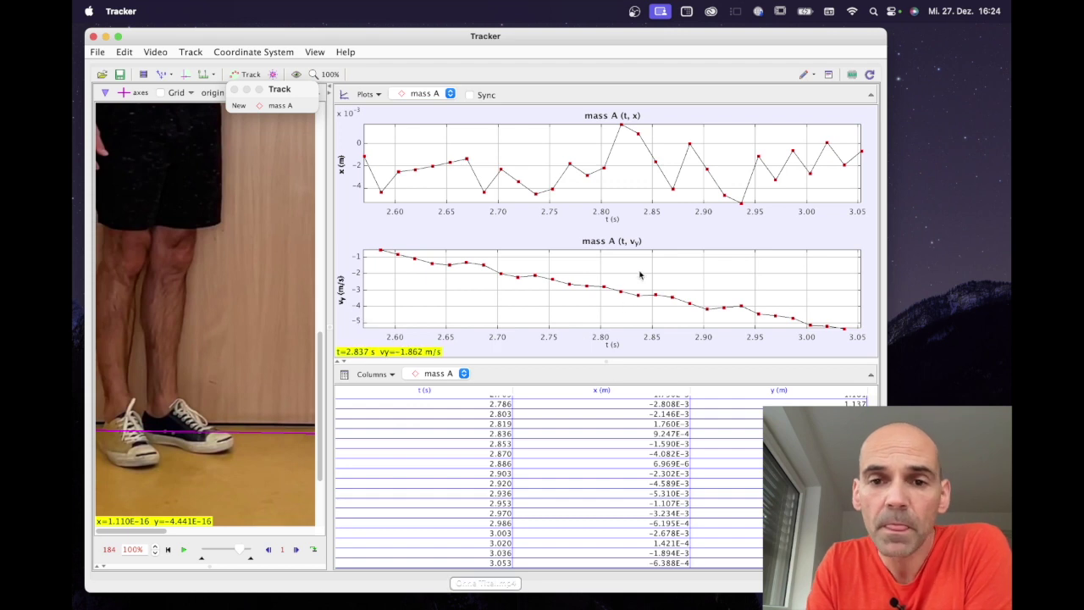
right_click(639, 276)
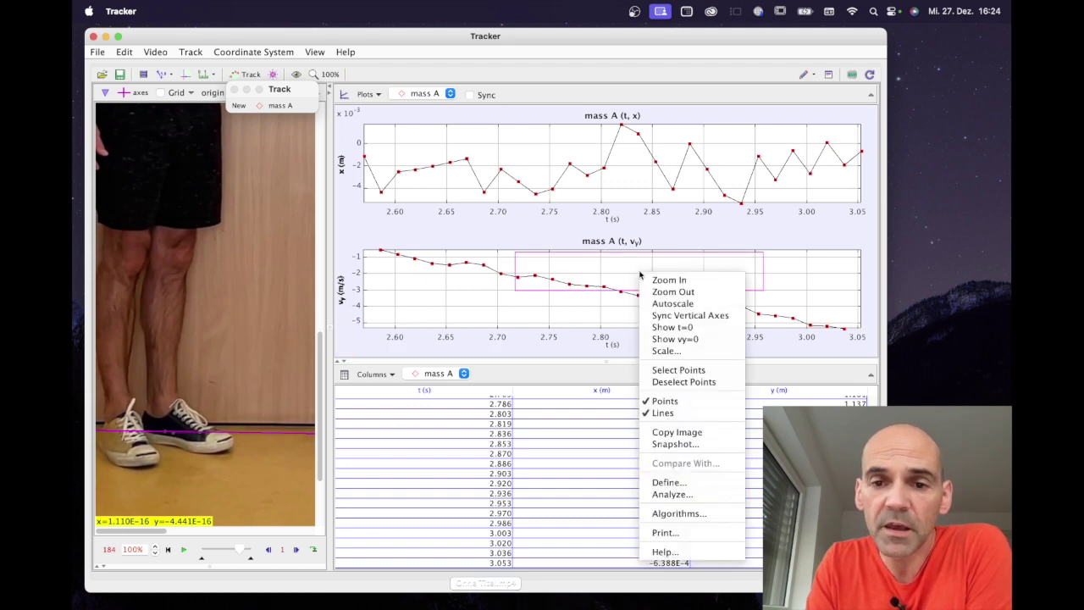
click(668, 500)
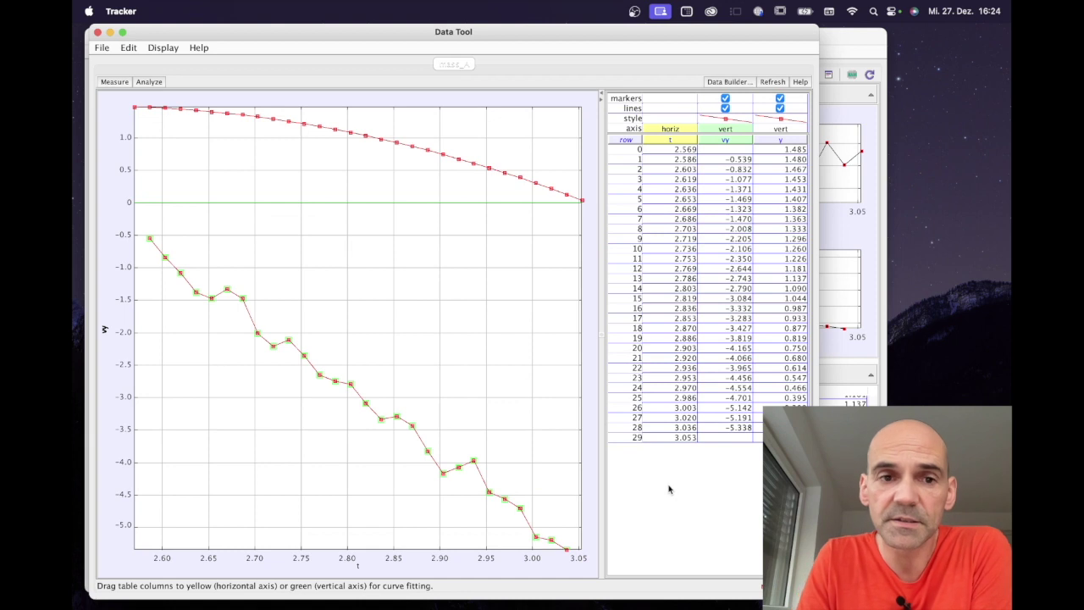
- Make y the vertical fitting column and display only the y curve against t, with markers and lines, hiding vy
click(780, 99)
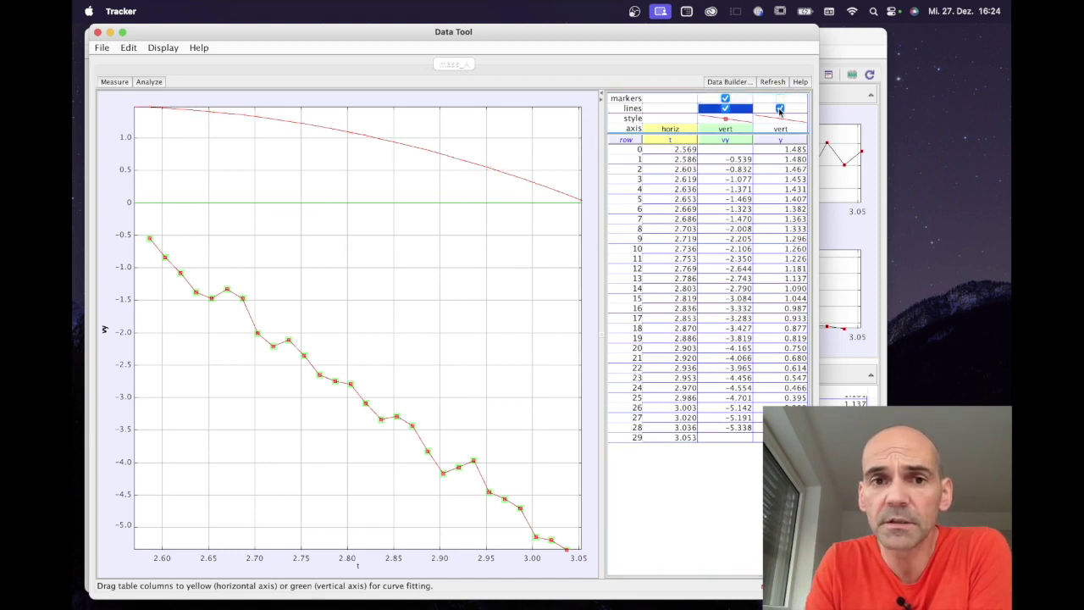
click(780, 108)
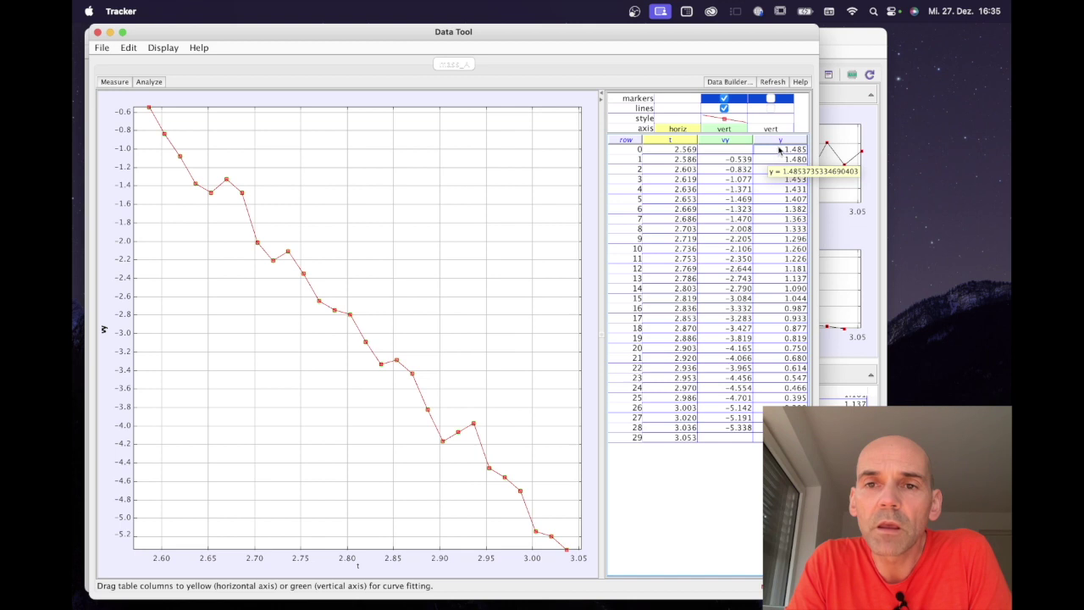
drag(774, 140, 720, 143)
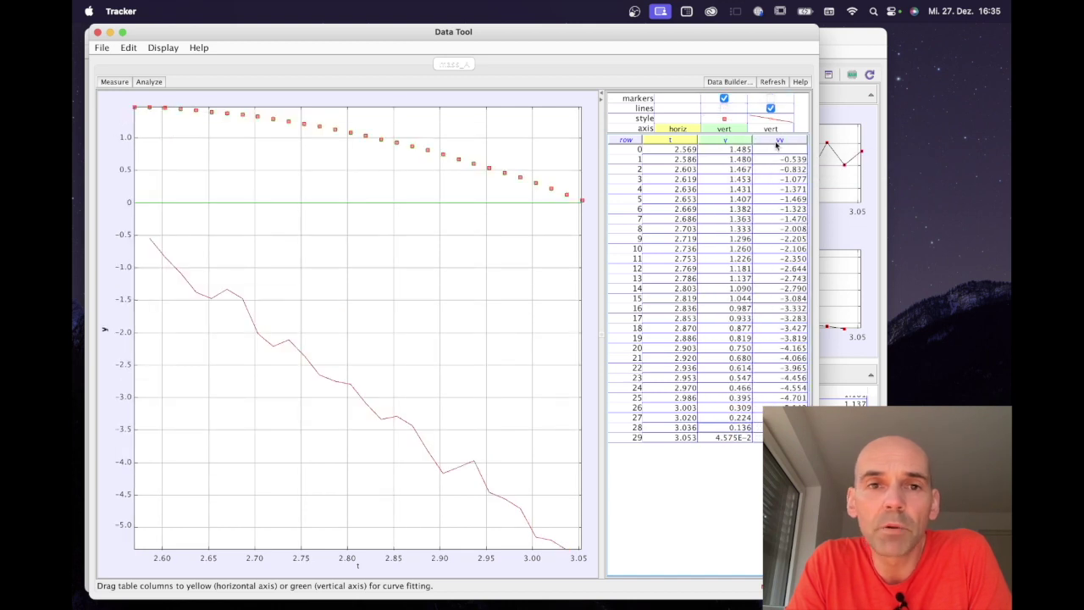
click(724, 108)
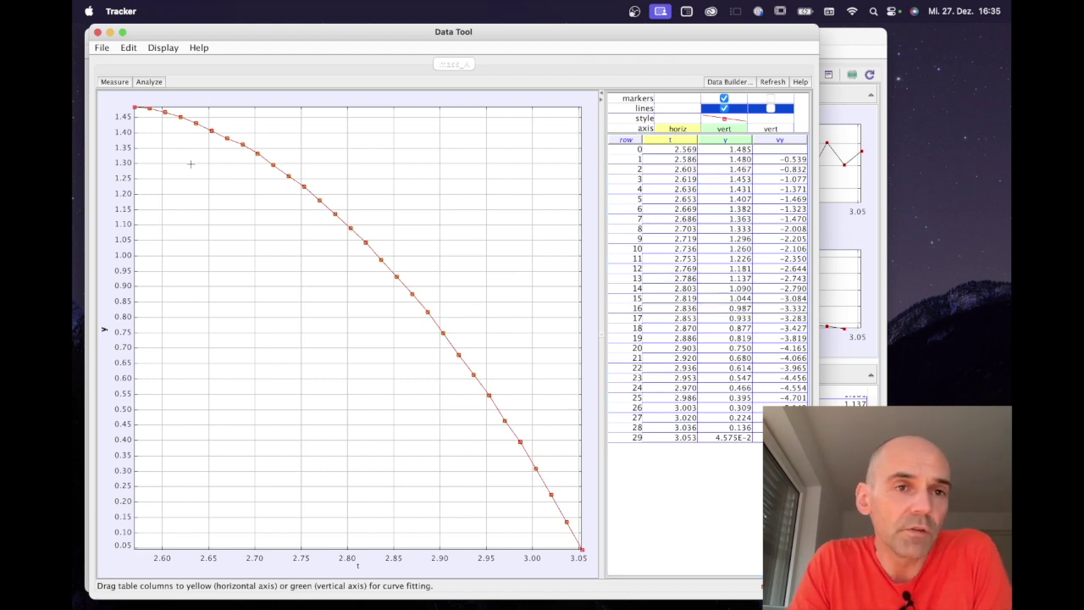
- Fit a Parabola to the y against t data and enlarge the graph above the fit results
click(153, 79)
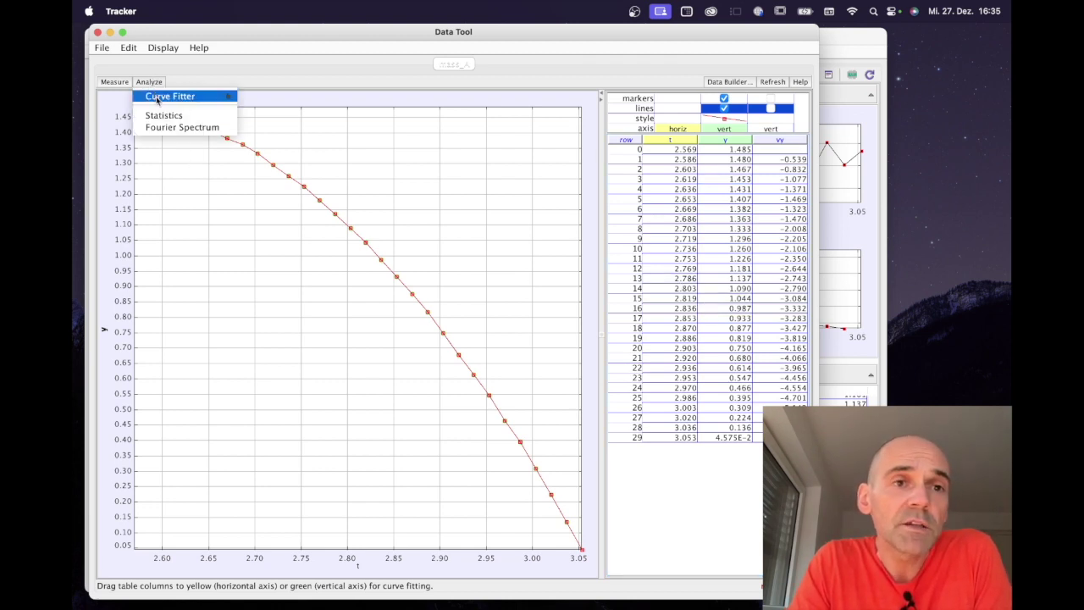
mouse_move(178, 96)
click(271, 107)
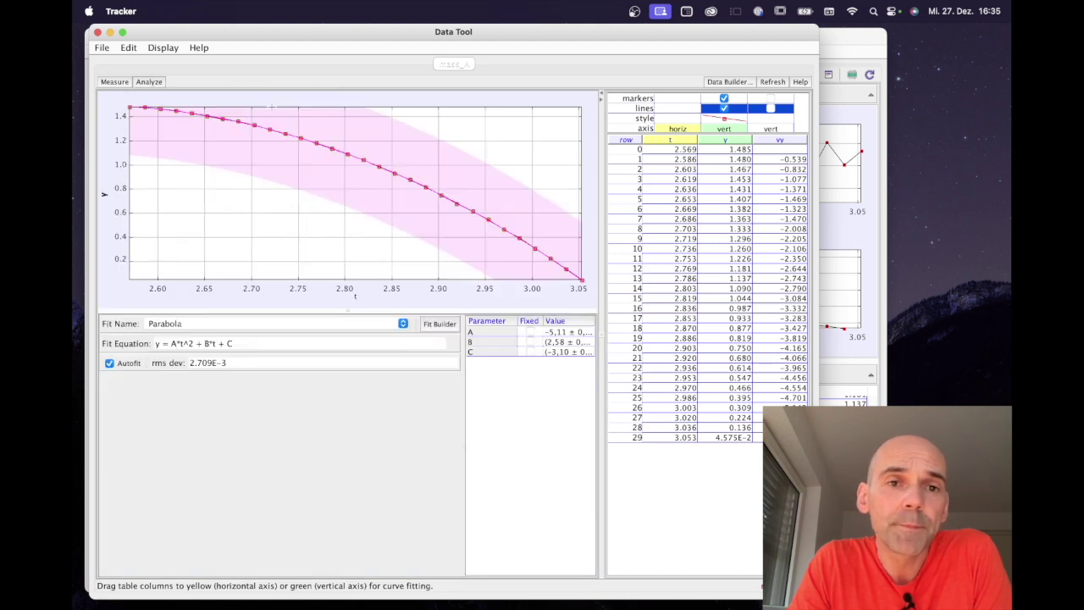
drag(401, 311, 406, 514)
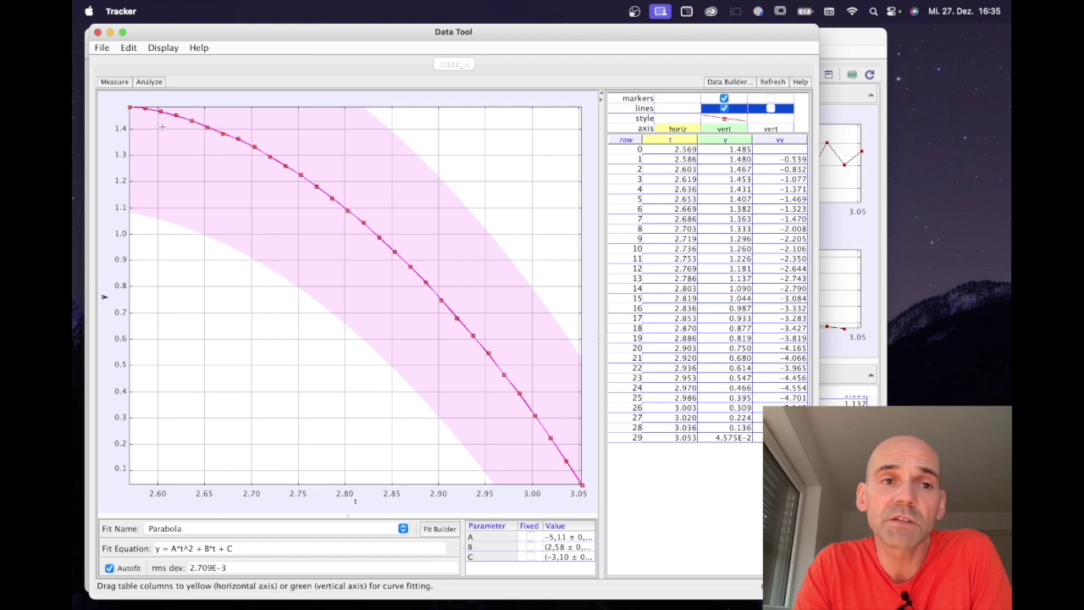
drag(162, 126, 536, 401)
drag(553, 275, 316, 370)
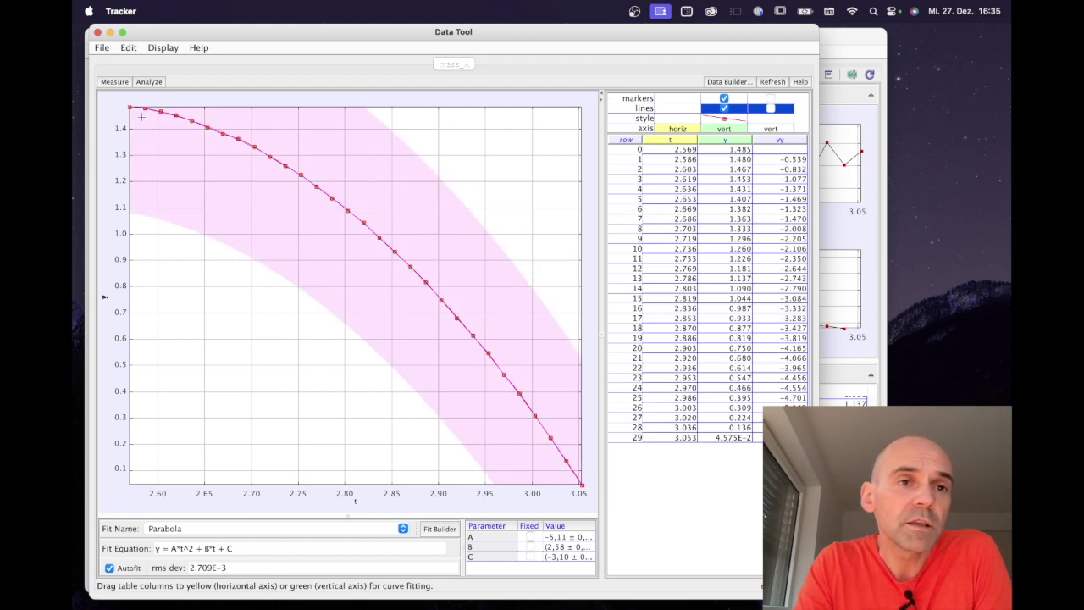
drag(143, 112, 575, 476)
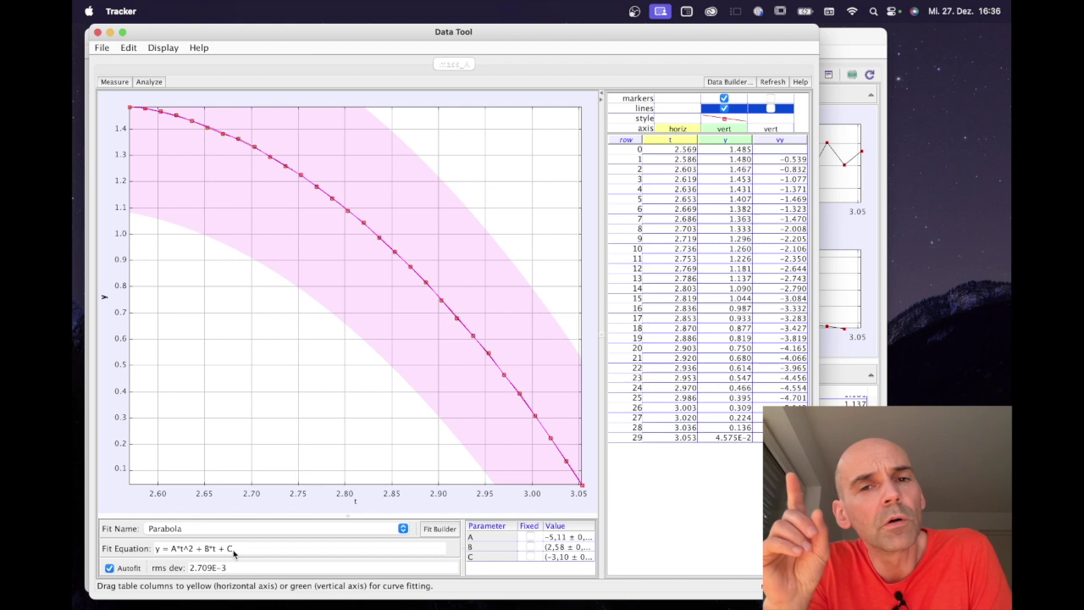
key(ctrl+Right)
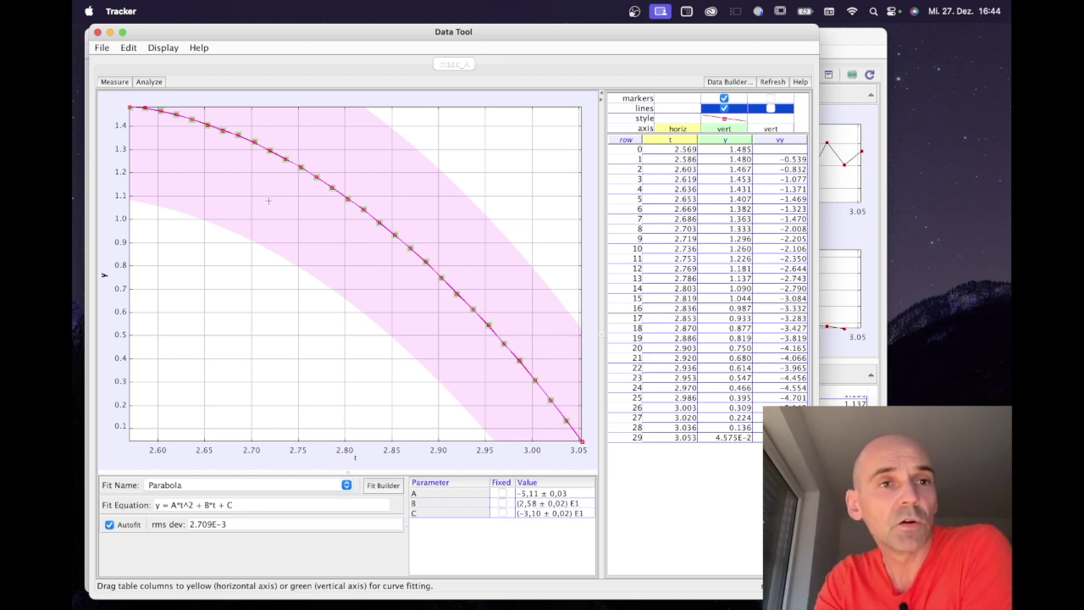
- Close the curve fitter and make vy the vertical fitting column, showing only its markers and lines with y hidden
click(156, 82)
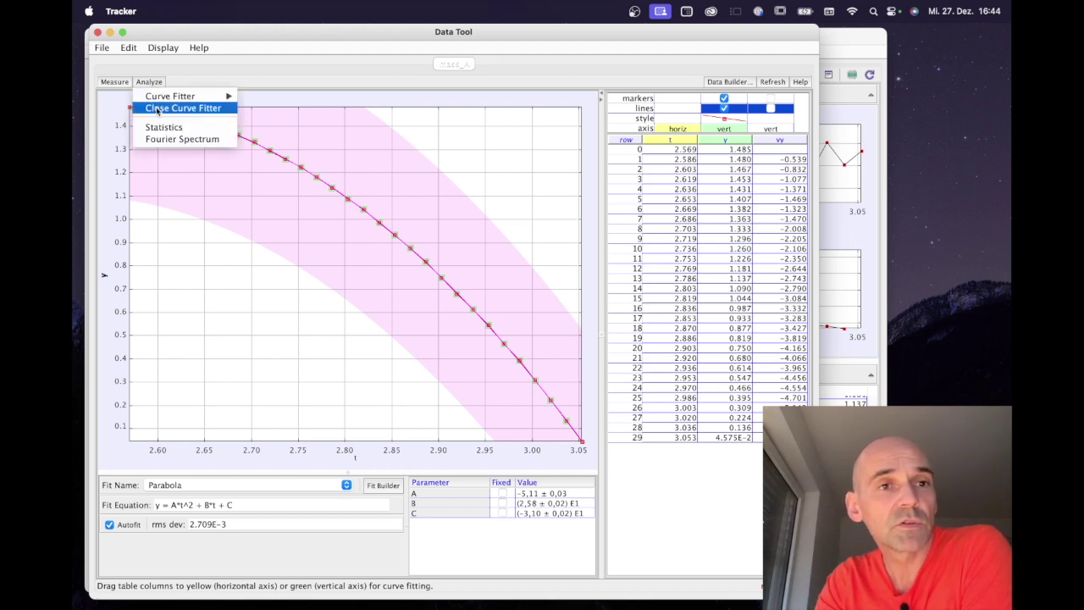
click(156, 108)
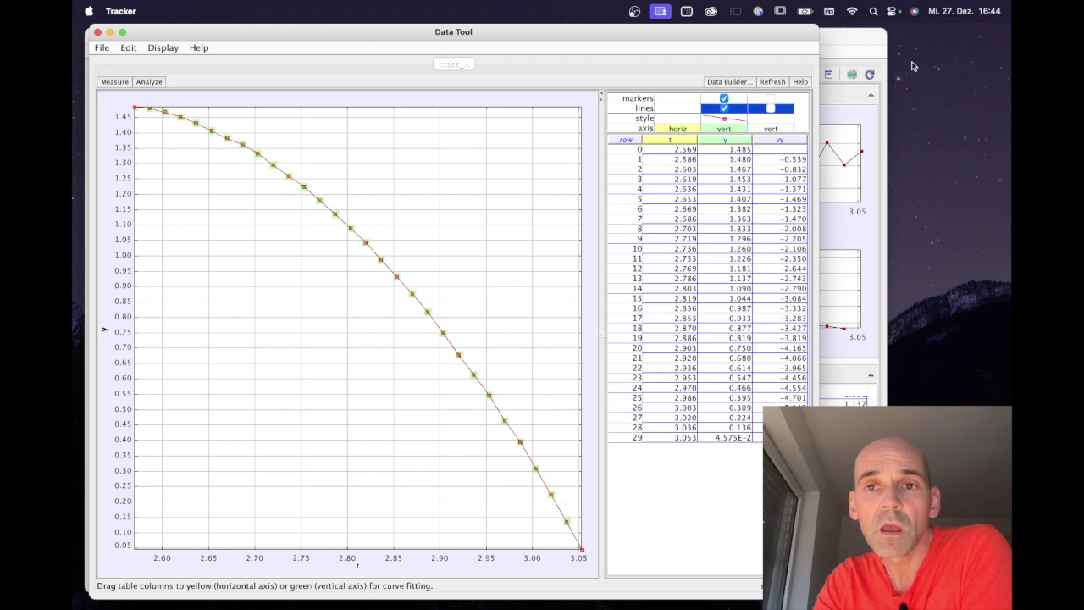
drag(777, 147, 735, 144)
click(769, 99)
click(725, 110)
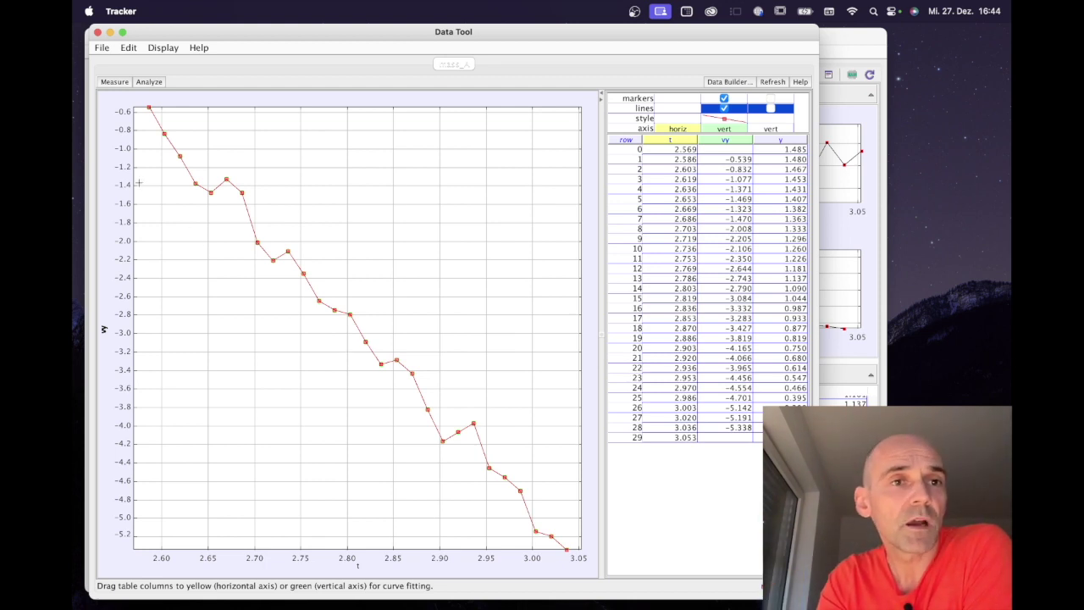
- Fit a Line to the vy against t data, enlarging the graph and widening the parameter table to read the full values
click(149, 81)
mouse_move(161, 98)
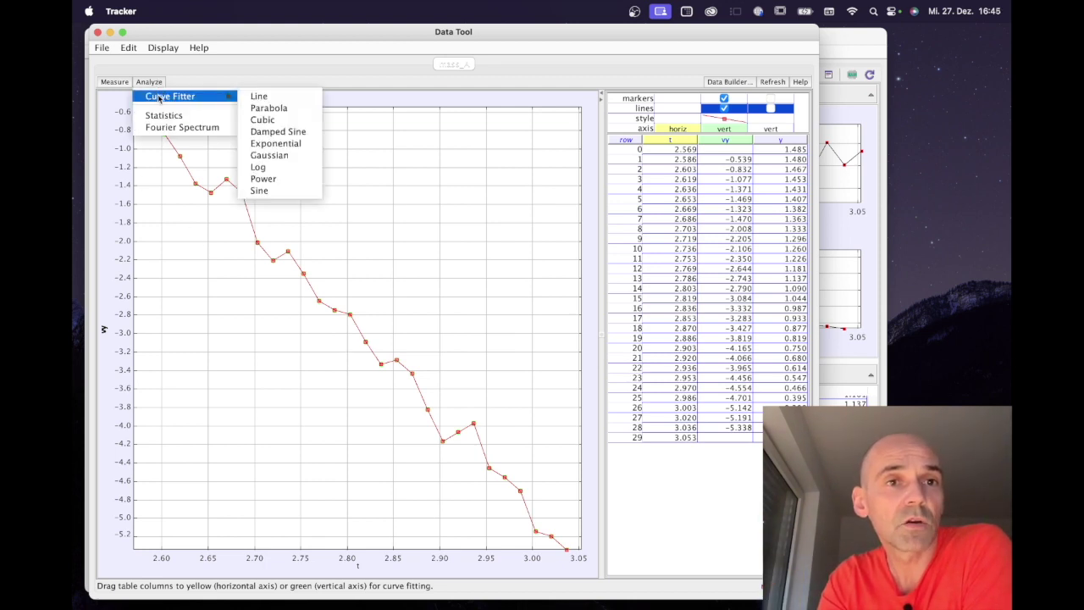
click(256, 97)
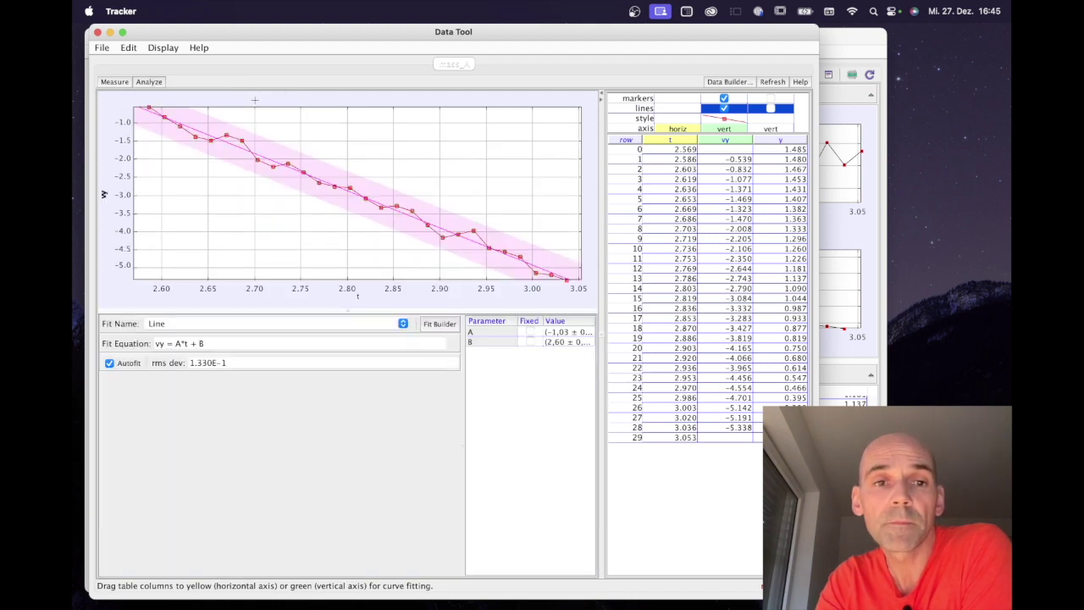
drag(375, 310, 381, 456)
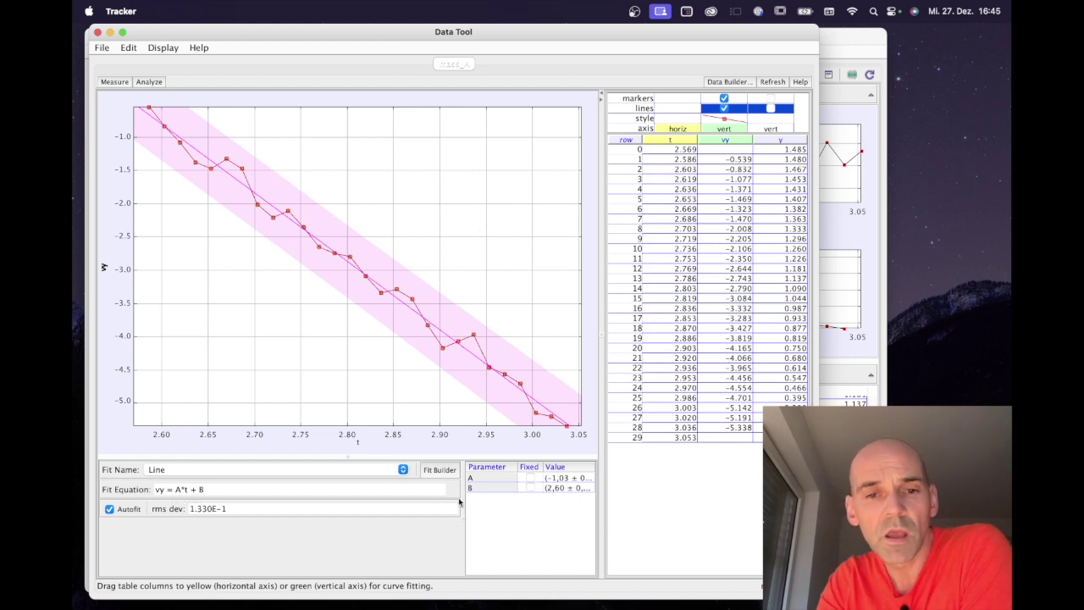
drag(464, 501, 380, 507)
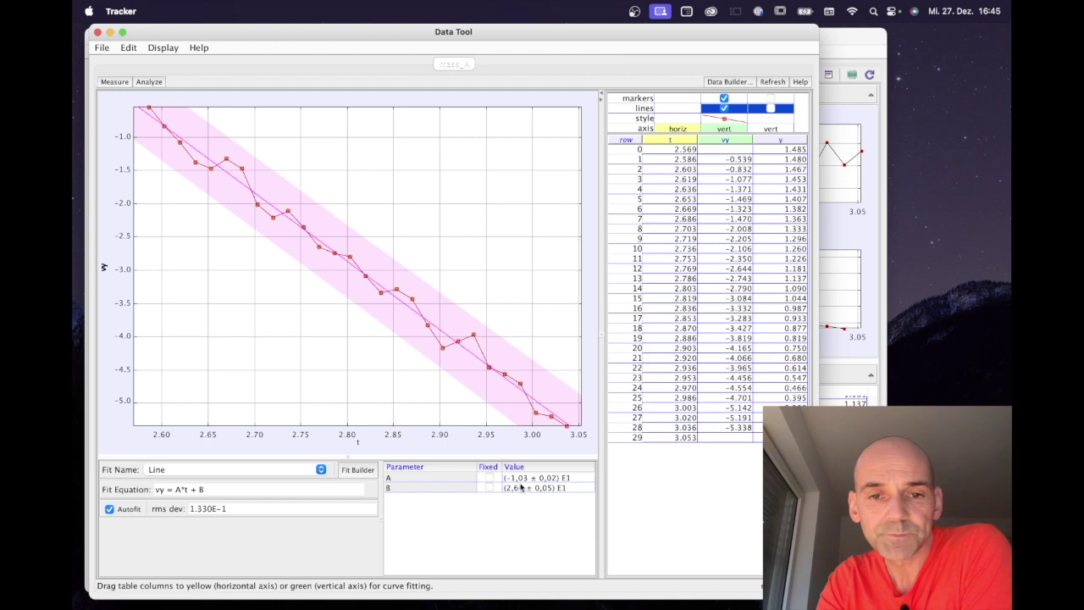